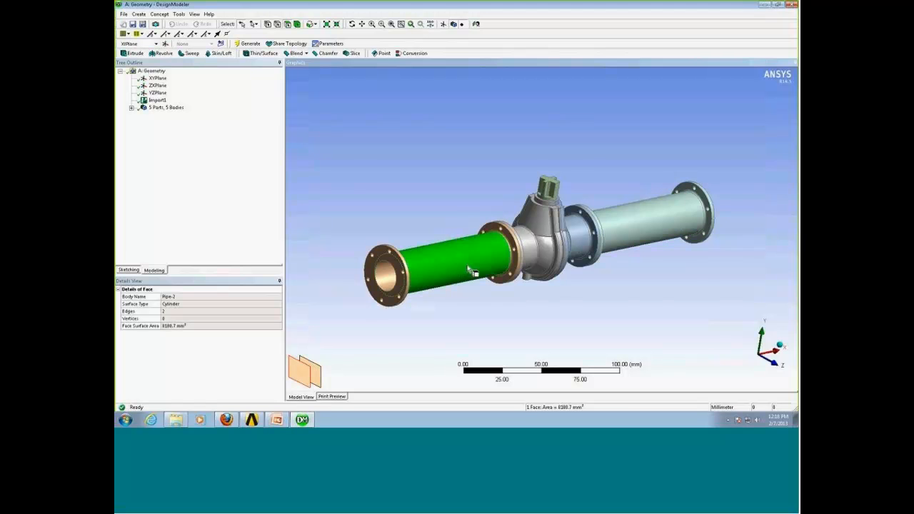
Hide the left pipe body and inspect the valve's inlet flange close up.
right_click(469, 262)
click(506, 219)
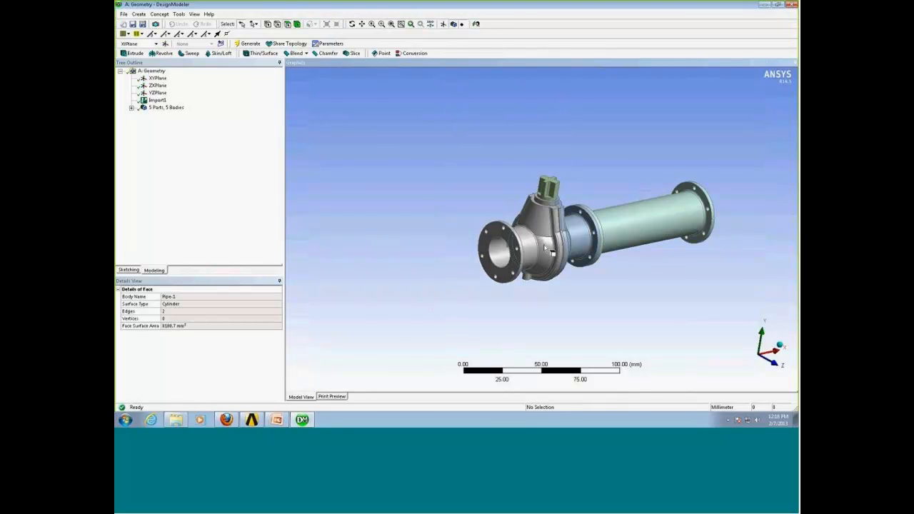
middle_drag(546, 250, 577, 259)
right_drag(515, 235, 553, 283)
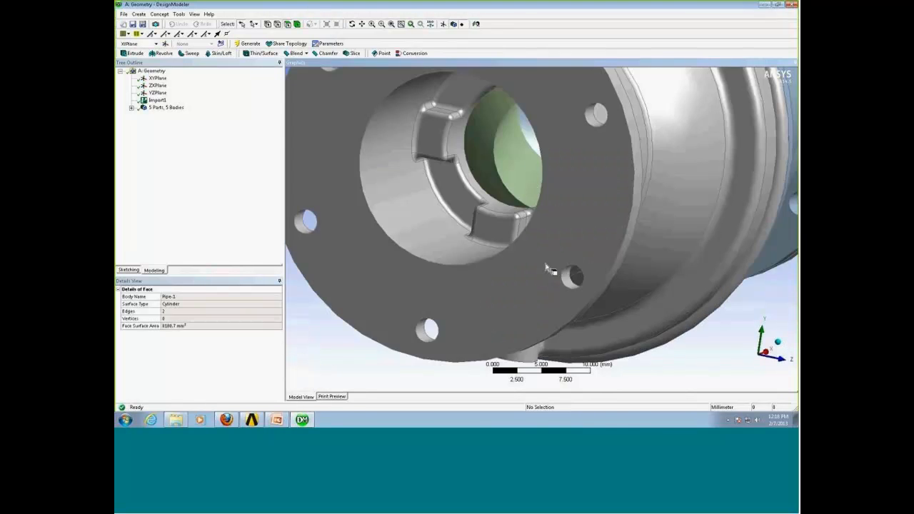
middle_drag(548, 266, 559, 204)
scroll(554, 223, down, 5)
mouse_move(557, 291)
middle_down()
mouse_move(599, 283)
mouse_move(564, 284)
middle_up()
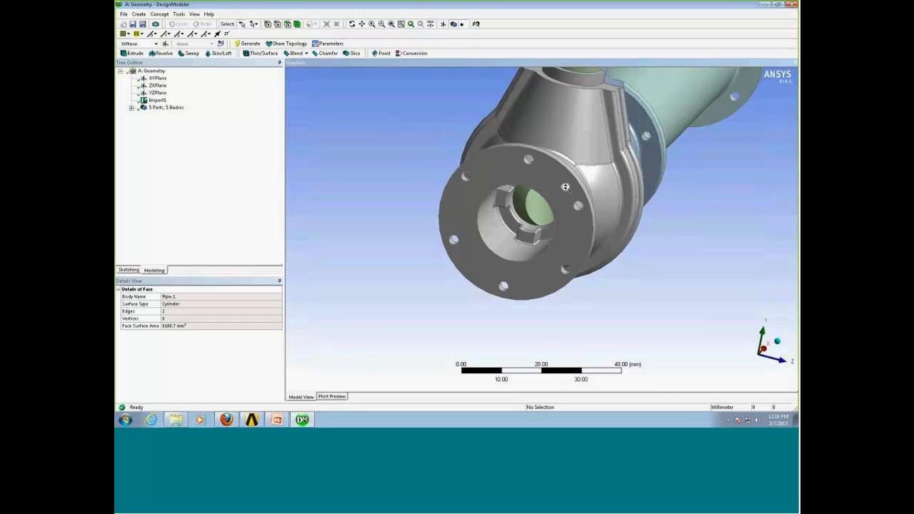
scroll(566, 187, down, 3)
Show all bodies again in the assembly.
right_click(528, 272)
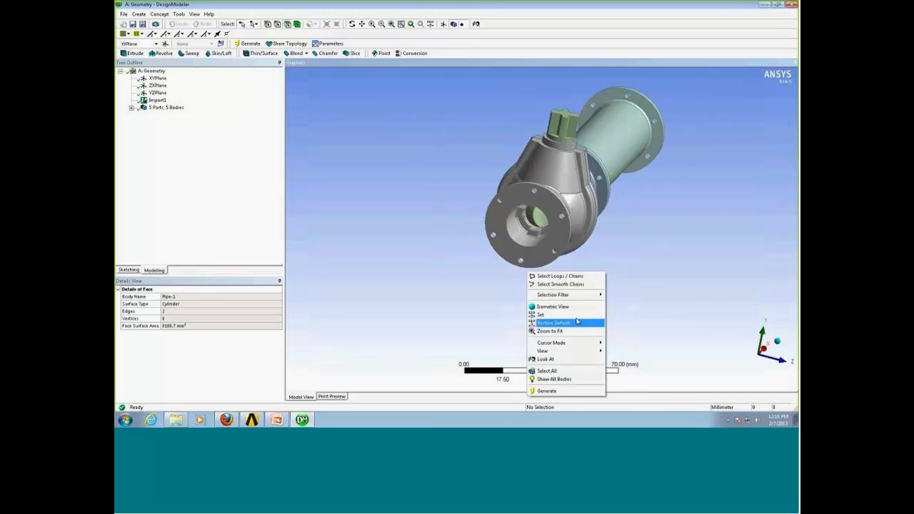
click(554, 378)
middle_drag(532, 286, 499, 245)
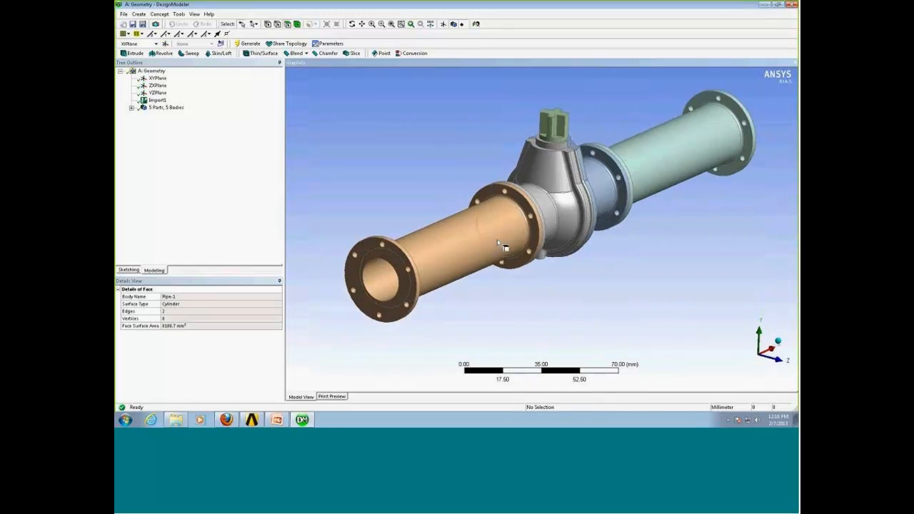
Hide all bodies except the left pipe.
right_click(485, 241)
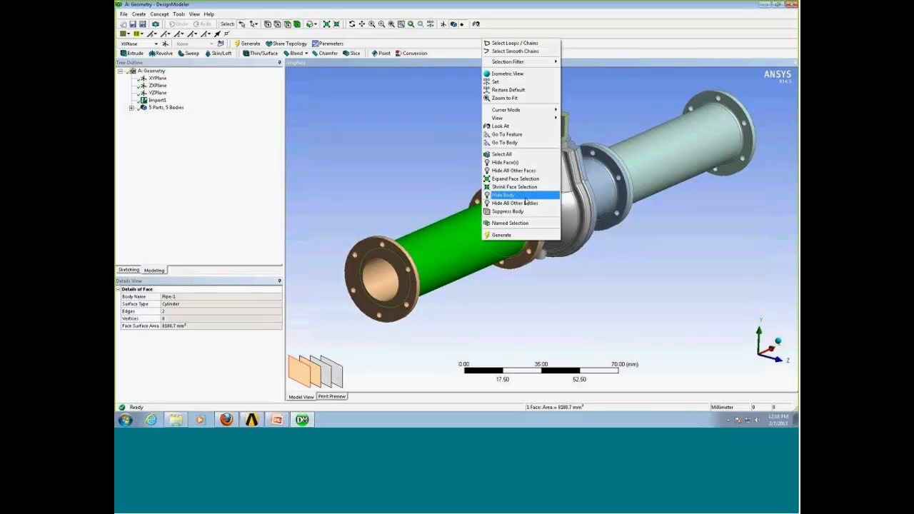
click(527, 205)
middle_drag(487, 278, 594, 254)
click(581, 236)
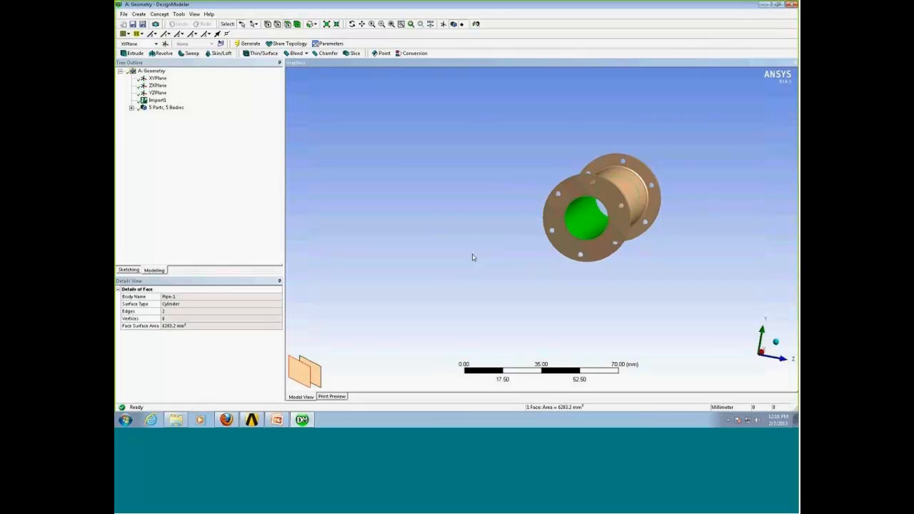
click(477, 227)
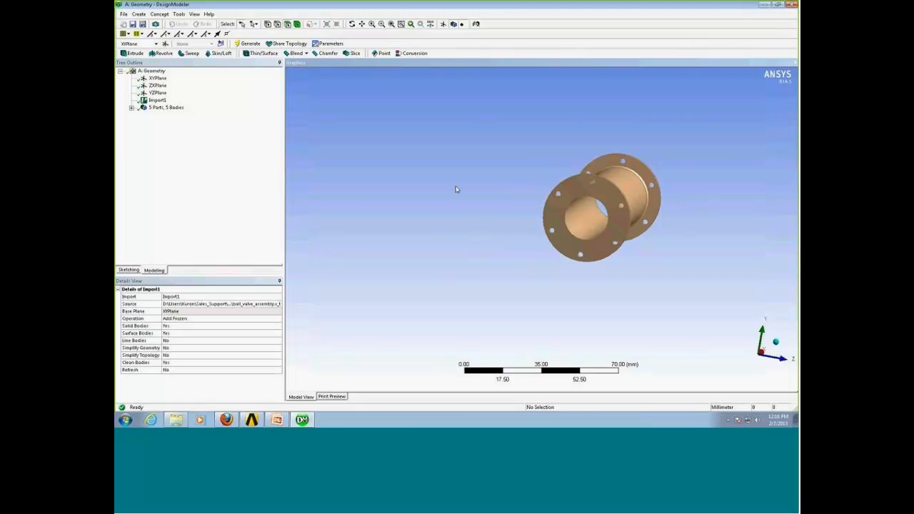
Create a Fill by Cavity using the pipe's inner cylindrical face and generate it.
click(179, 14)
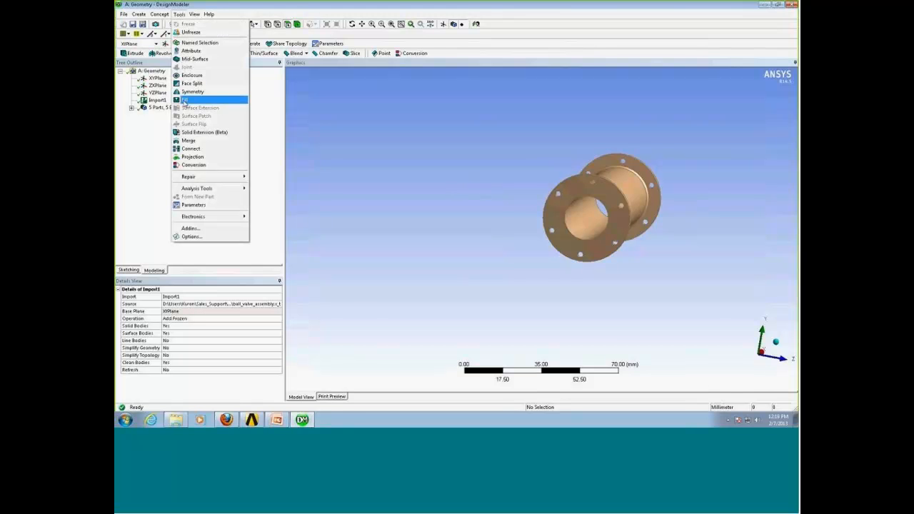
click(184, 100)
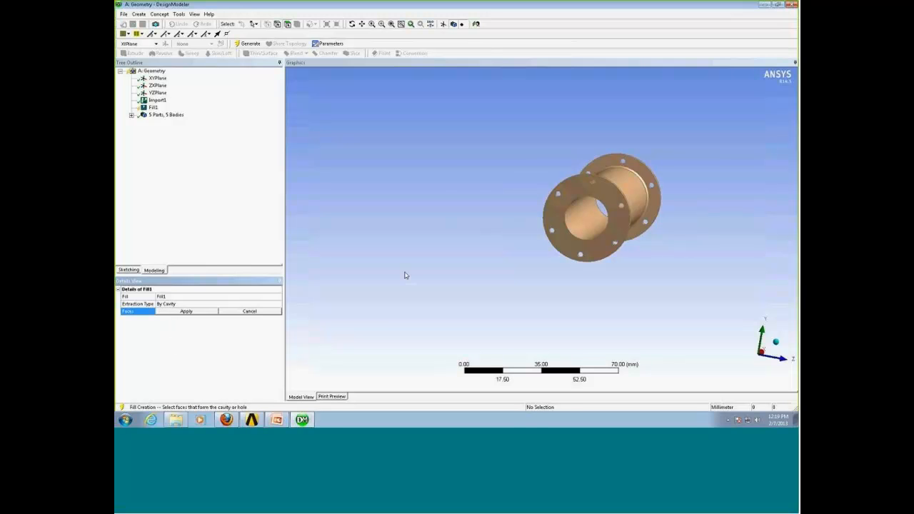
click(590, 220)
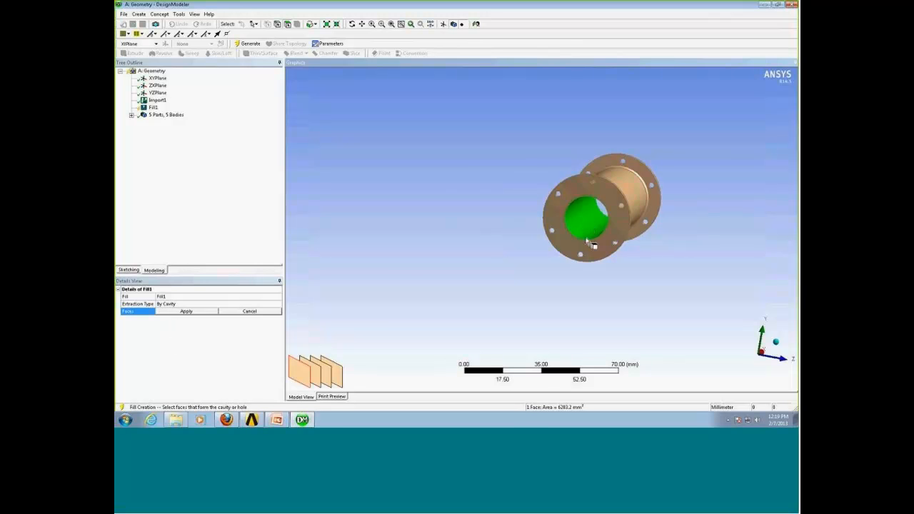
click(185, 312)
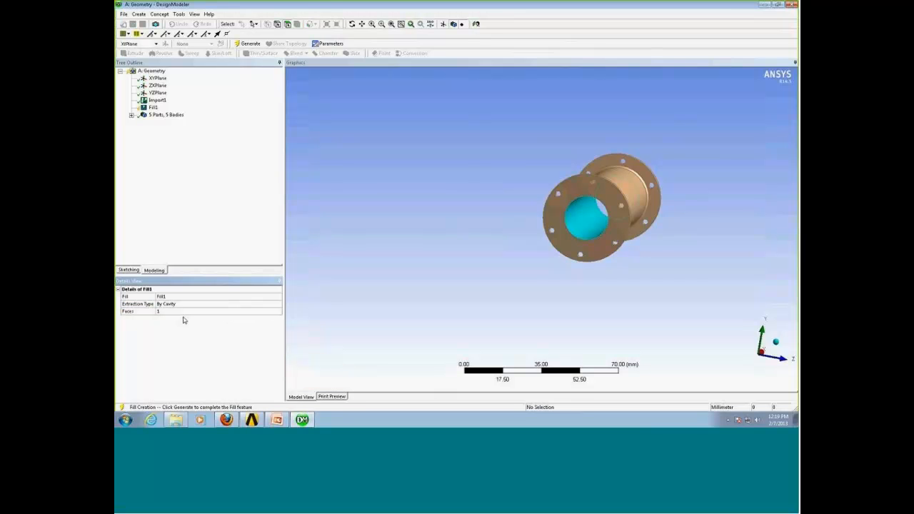
click(247, 44)
Hide the pipe body to view the new fill body inside it.
middle_drag(584, 338, 422, 180)
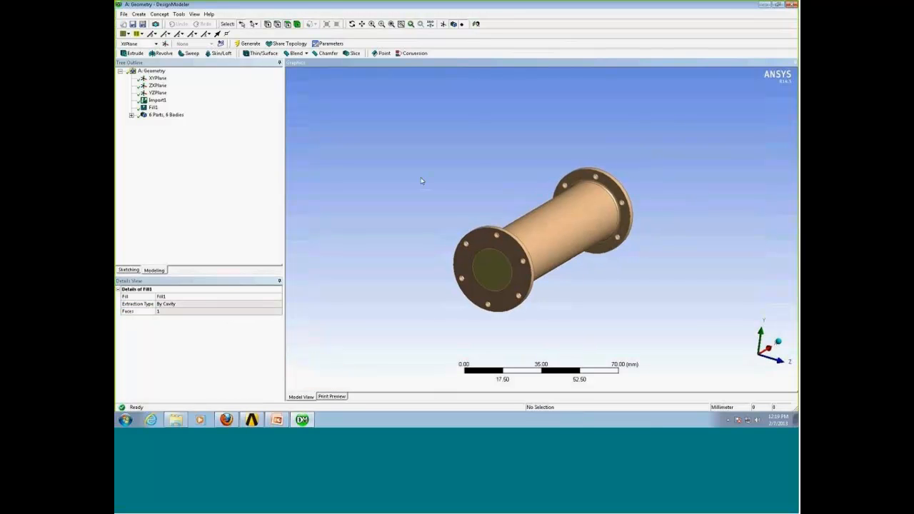
click(512, 243)
right_click(512, 242)
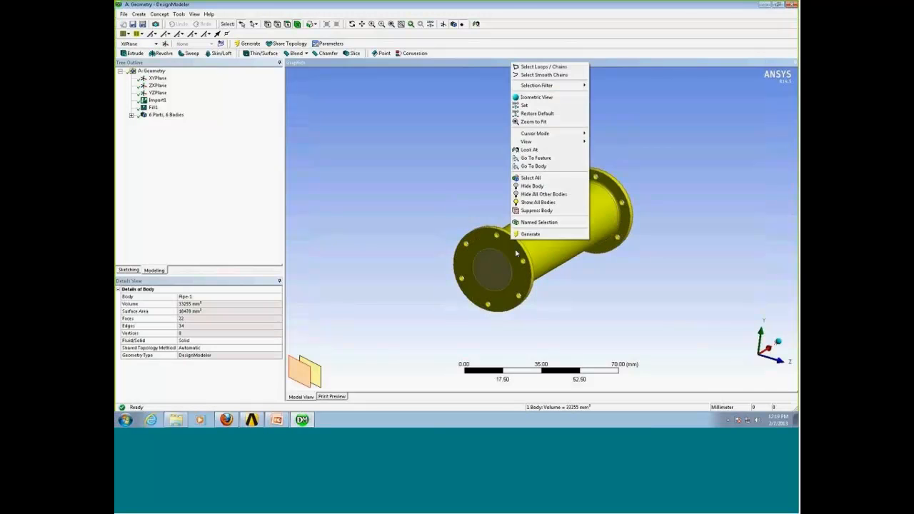
click(535, 187)
middle_drag(542, 249, 419, 247)
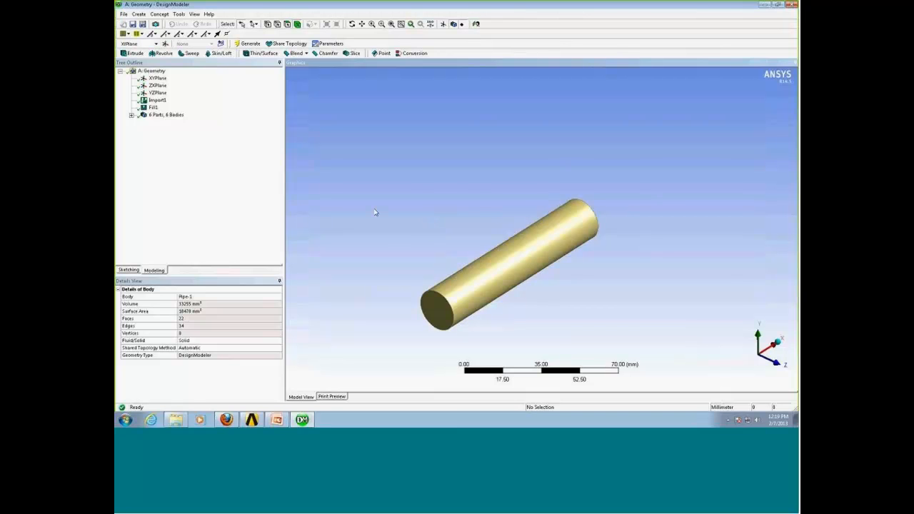
Show all bodies, then select the valve's three central bodies and hide all other bodies.
right_click(428, 247)
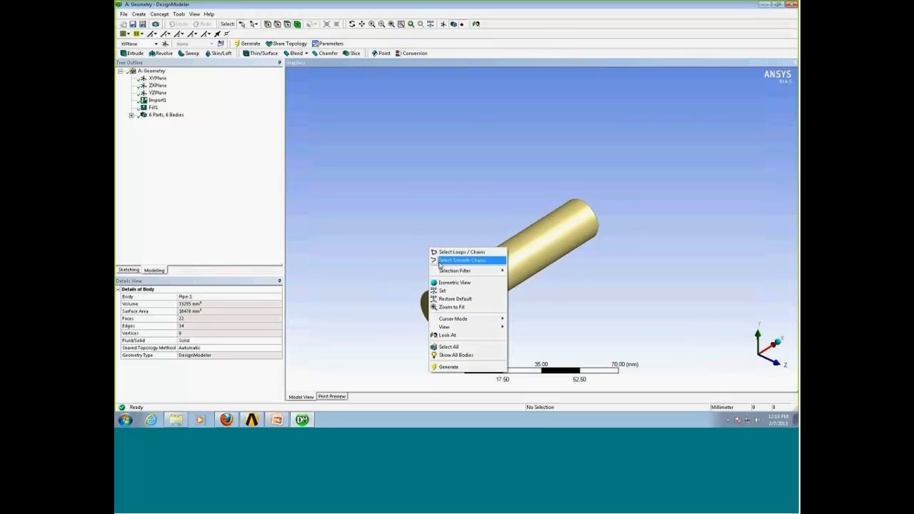
click(471, 355)
scroll(653, 243, down, 2)
click(587, 192)
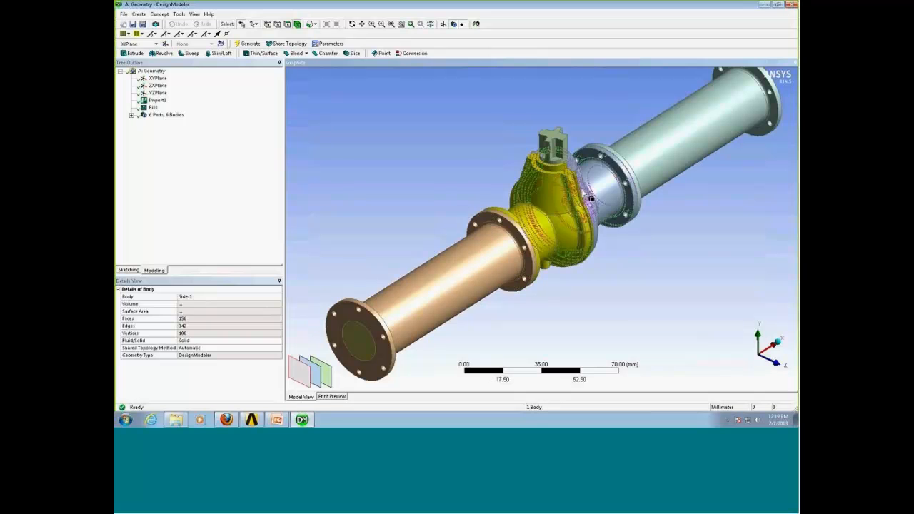
ctrl+click(587, 194)
ctrl+click(490, 255)
right_click(551, 157)
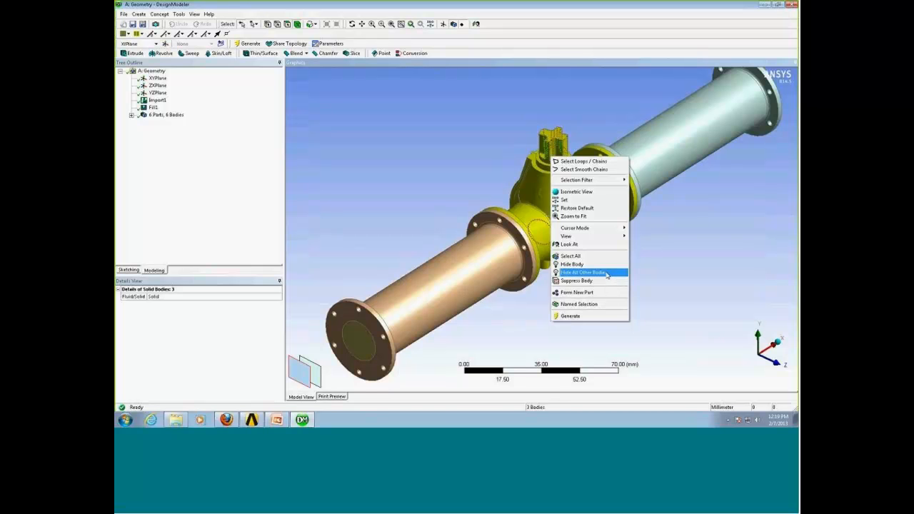
click(606, 273)
Select a fillet face inside the valve inlet and extend the selection with Flood Blends.
mouse_move(629, 255)
middle_down()
mouse_move(612, 234)
mouse_move(632, 246)
middle_up()
right_drag(515, 206, 563, 286)
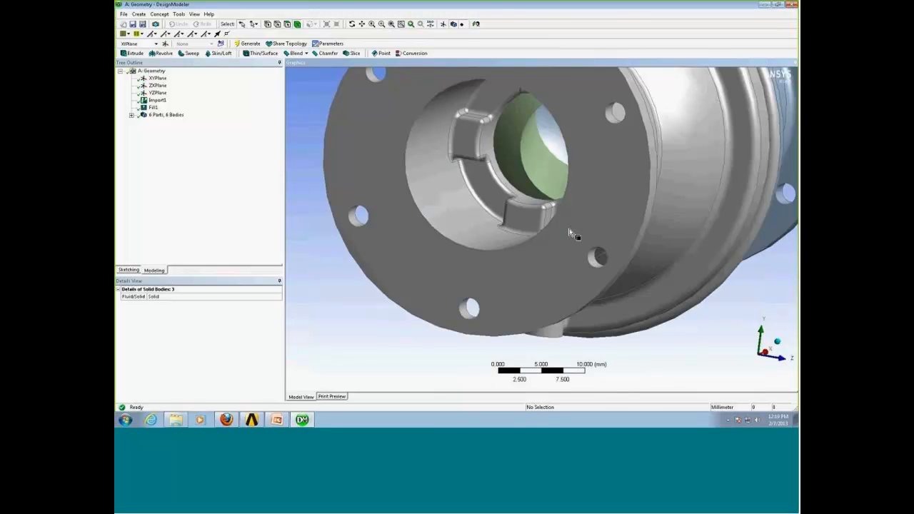
mouse_move(569, 232)
middle_down()
mouse_move(579, 228)
mouse_move(581, 245)
middle_up()
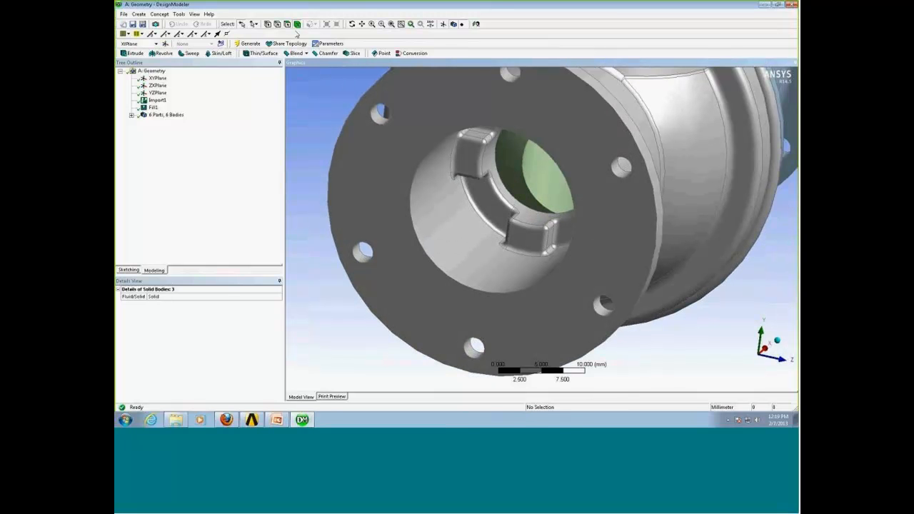
middle_drag(567, 302, 589, 299)
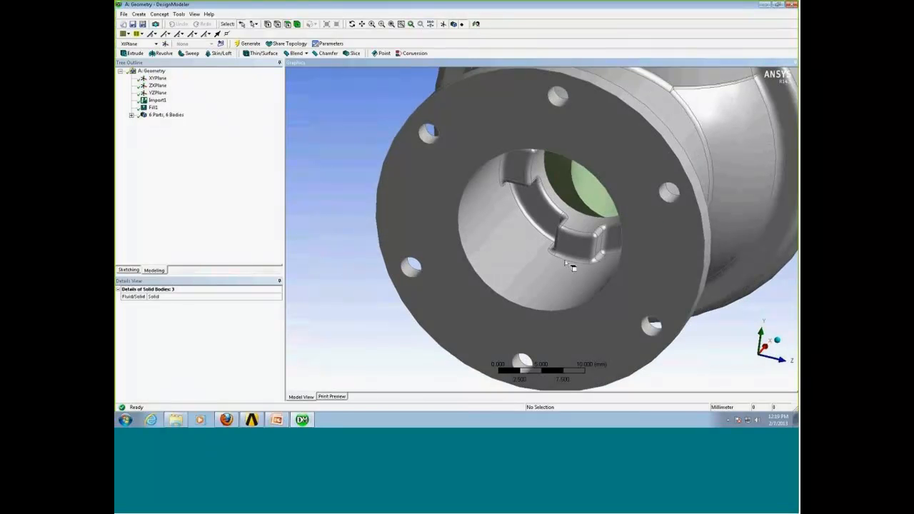
click(538, 229)
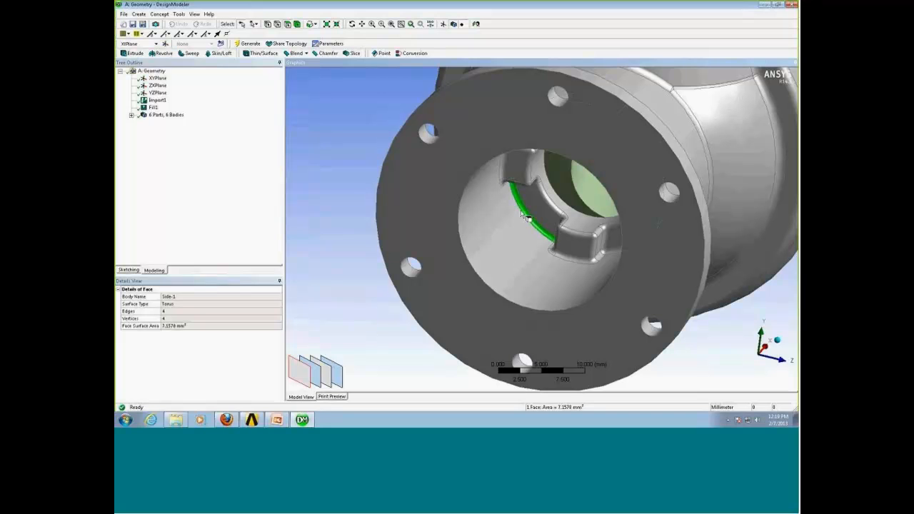
click(313, 24)
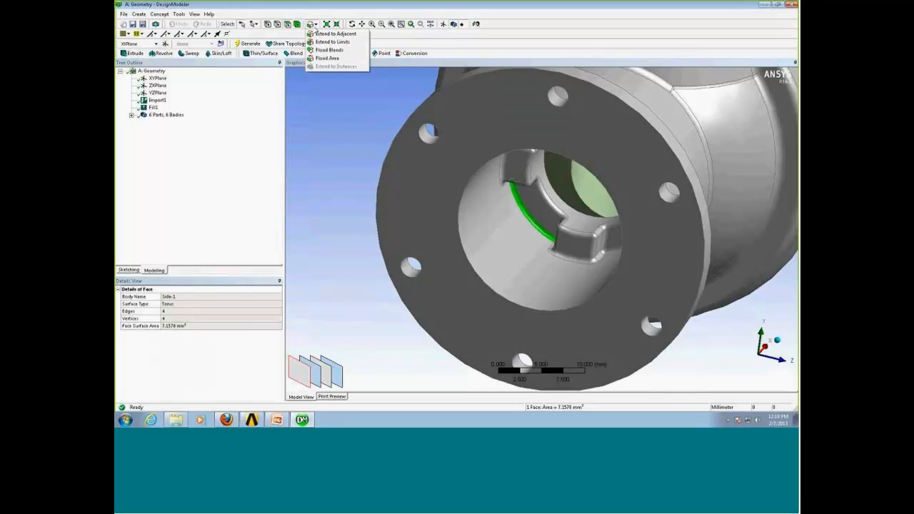
click(329, 50)
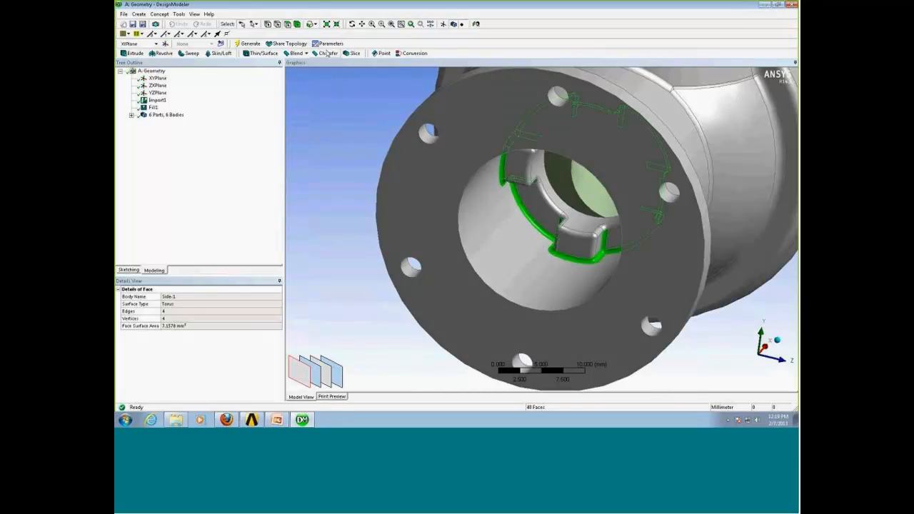
Remove unwanted blend faces around the inlet bore from the selection, keeping the lug fillets.
ctrl+click(606, 243)
middle_drag(569, 243, 614, 175)
ctrl+click(575, 232)
ctrl+click(542, 208)
ctrl+click(556, 191)
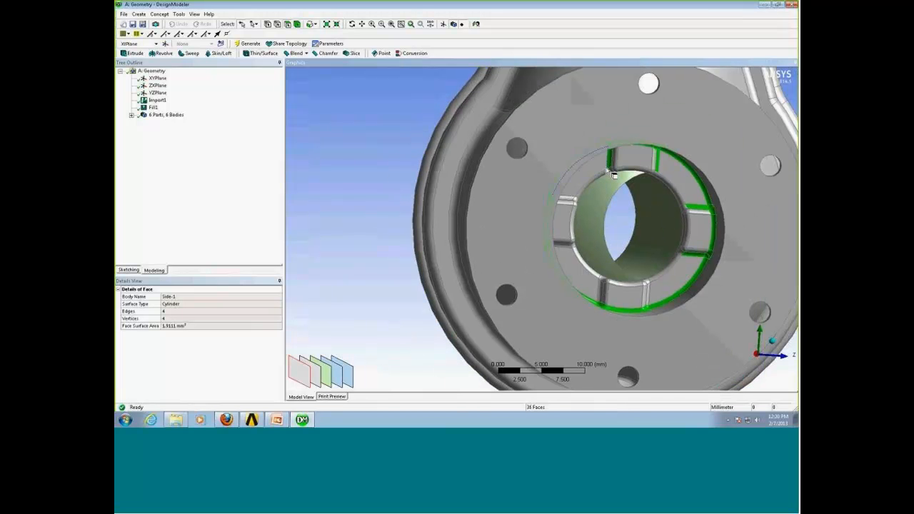
ctrl+click(614, 158)
ctrl+click(658, 162)
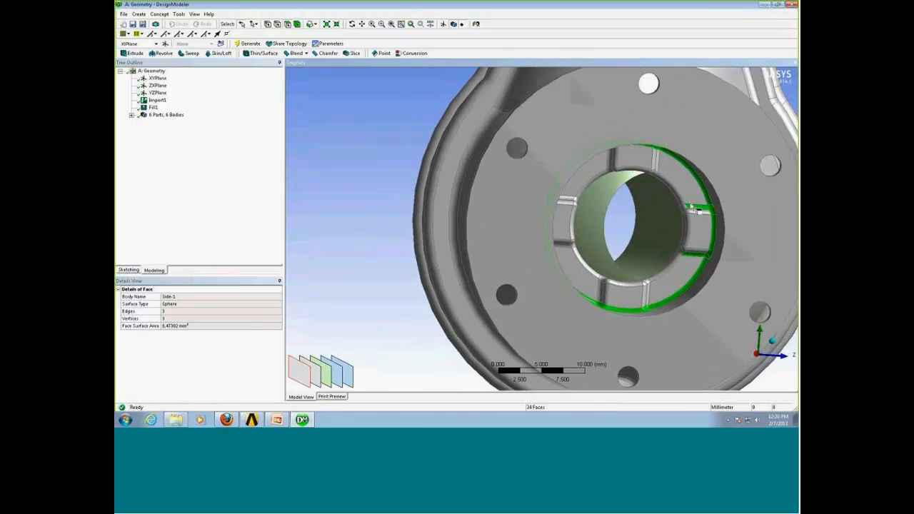
ctrl+click(692, 207)
ctrl+click(645, 280)
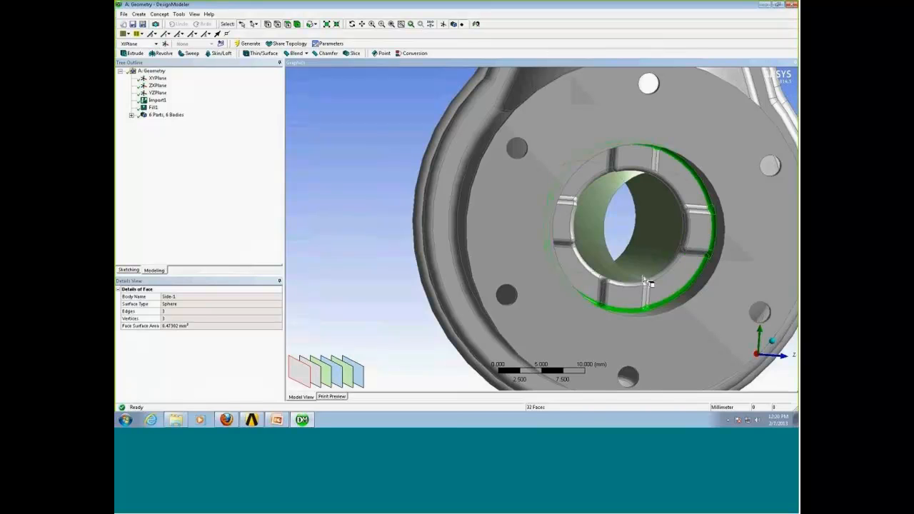
middle_drag(643, 280, 592, 291)
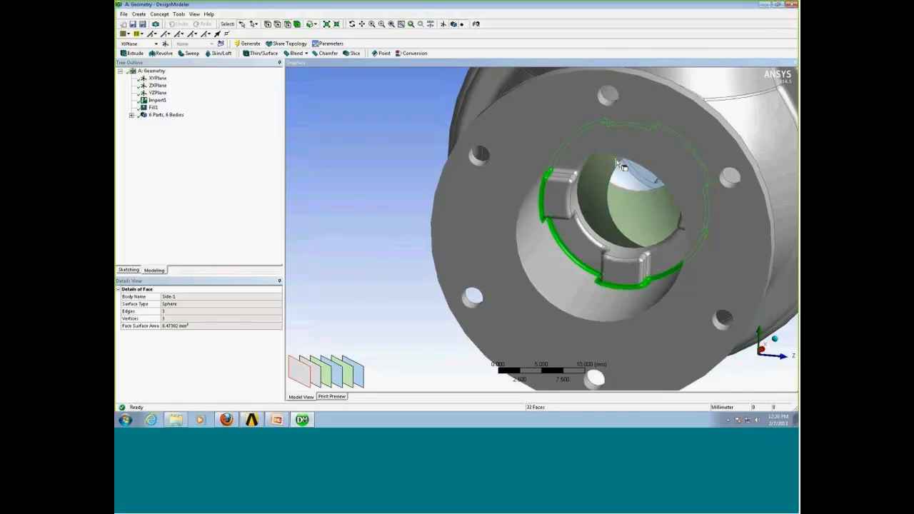
Delete the selected fillet faces with Face Delete using automatic healing, generate, and inspect the inlet lugs.
click(137, 14)
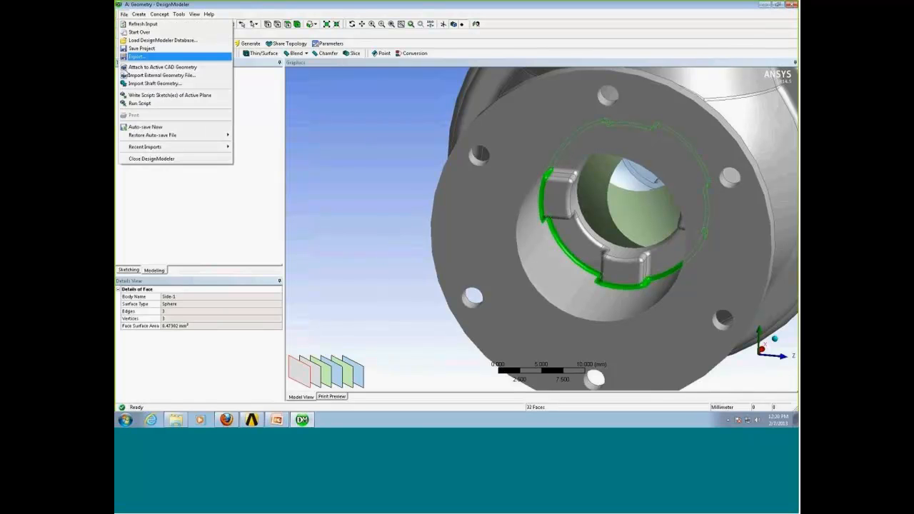
click(152, 147)
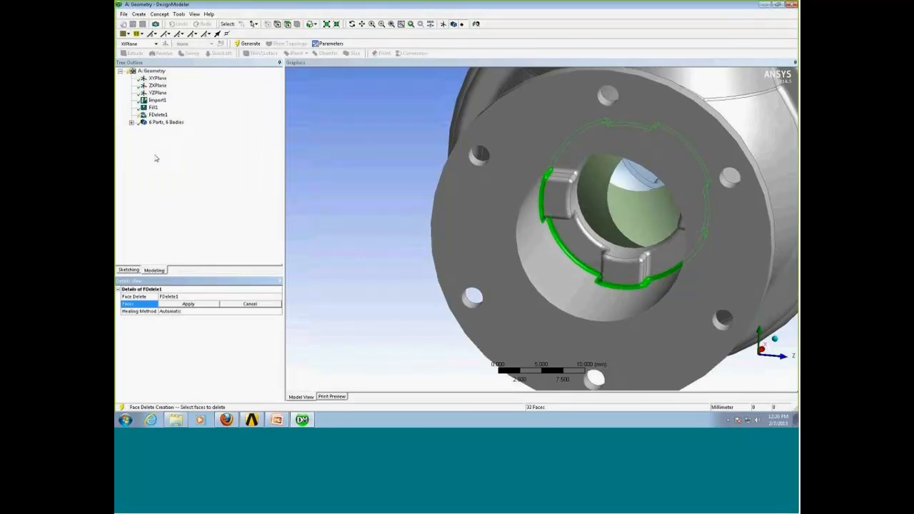
click(188, 305)
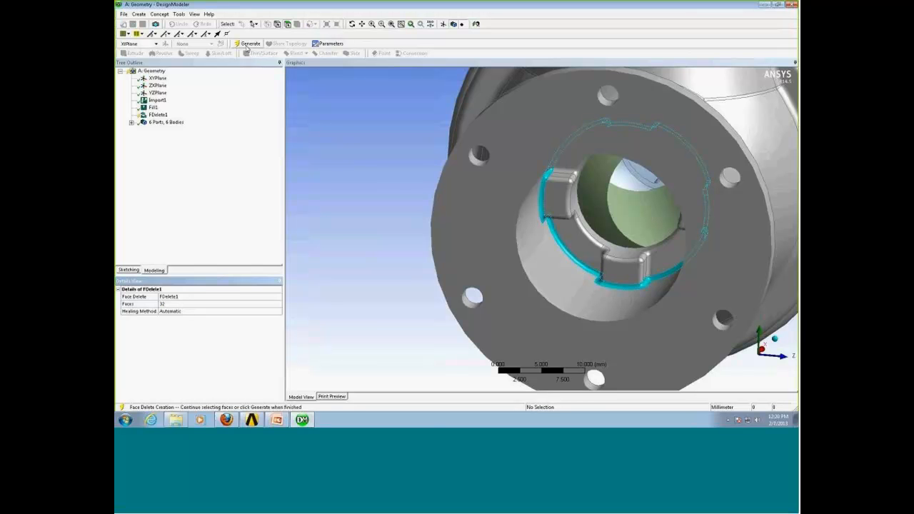
middle_drag(594, 290, 572, 279)
right_drag(549, 221, 635, 307)
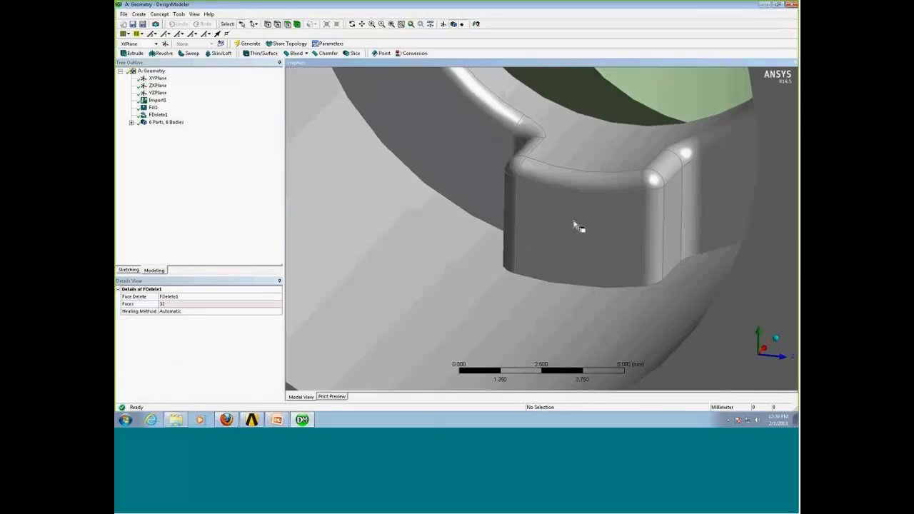
scroll(578, 227, down, 4)
middle_drag(574, 230, 519, 276)
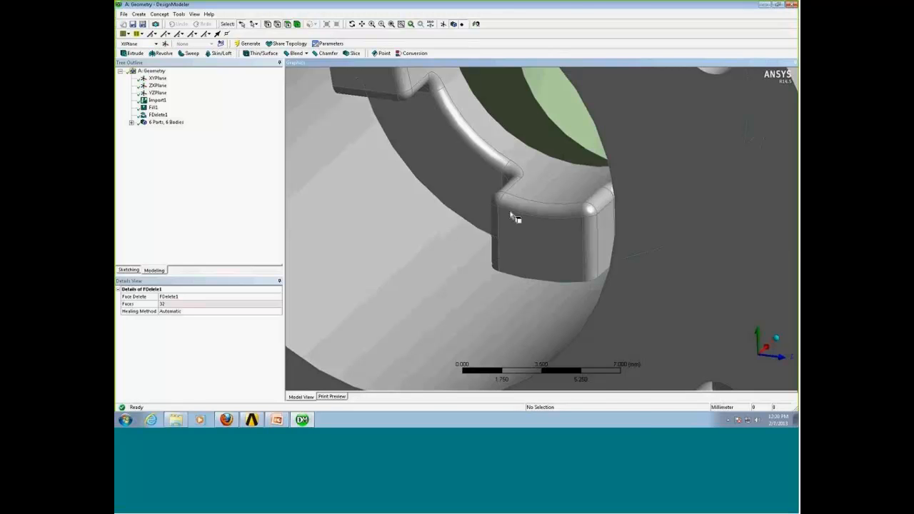
scroll(528, 279, down, 5)
middle_drag(516, 243, 505, 287)
shift+middle_drag(511, 207, 555, 266)
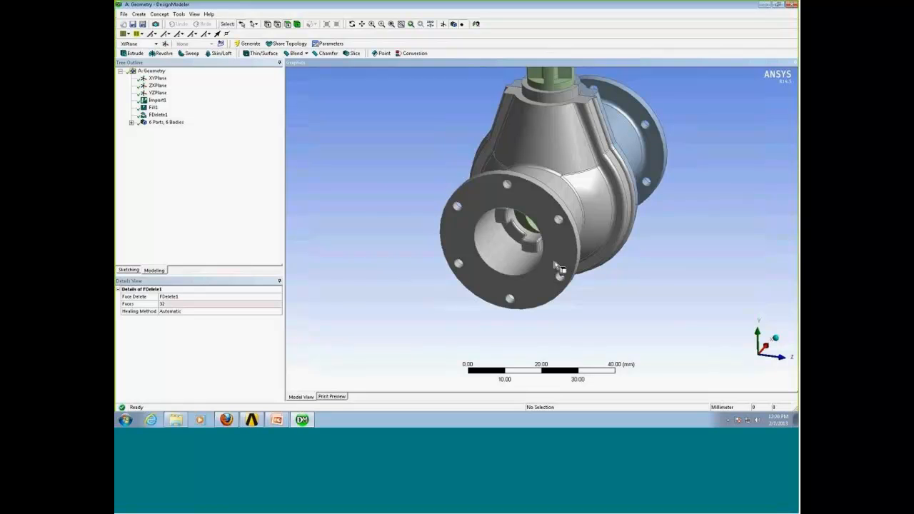
middle_drag(543, 289, 436, 246)
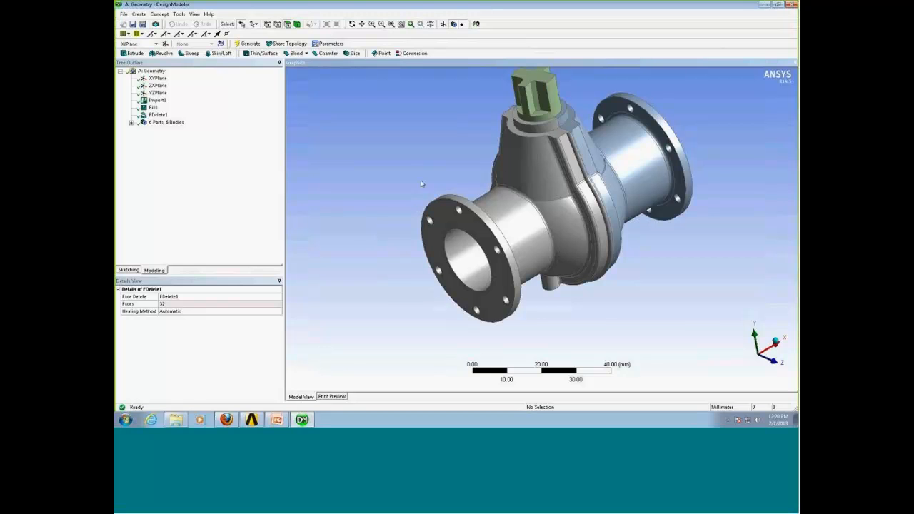
click(179, 14)
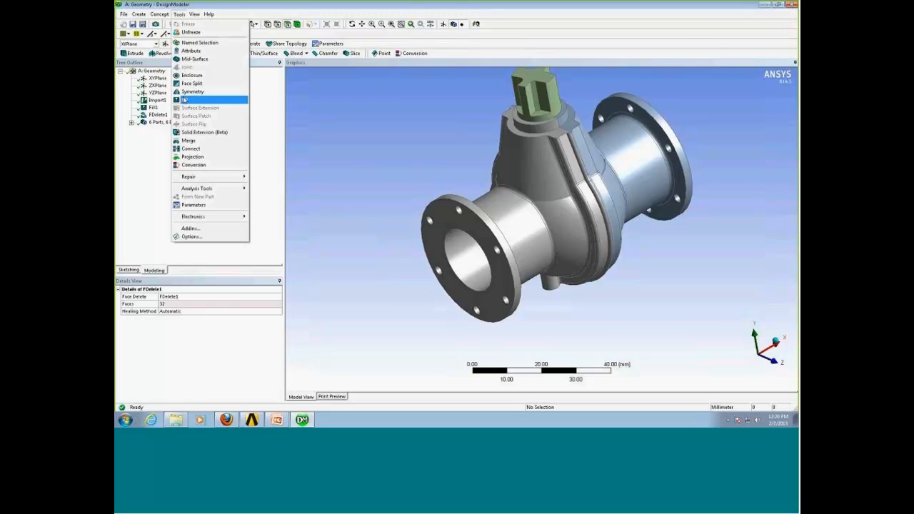
click(184, 100)
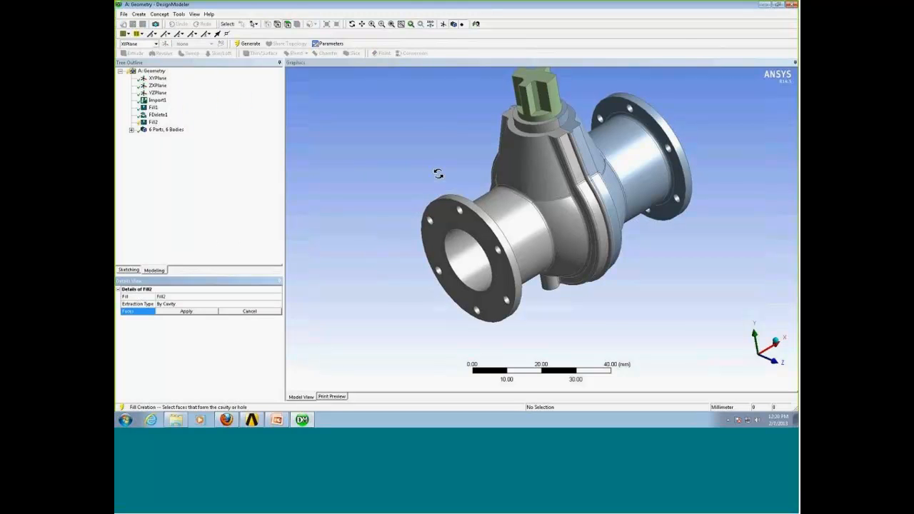
middle_drag(433, 172, 488, 274)
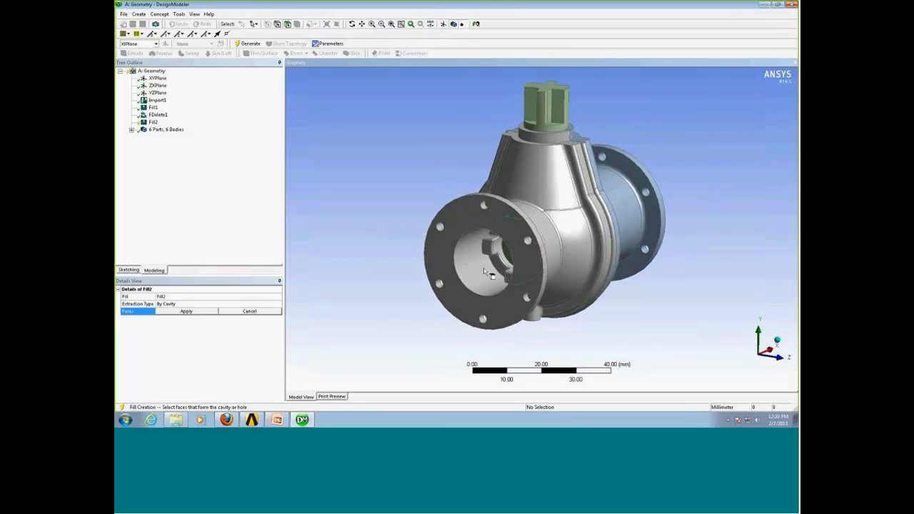
middle_drag(414, 143, 402, 183)
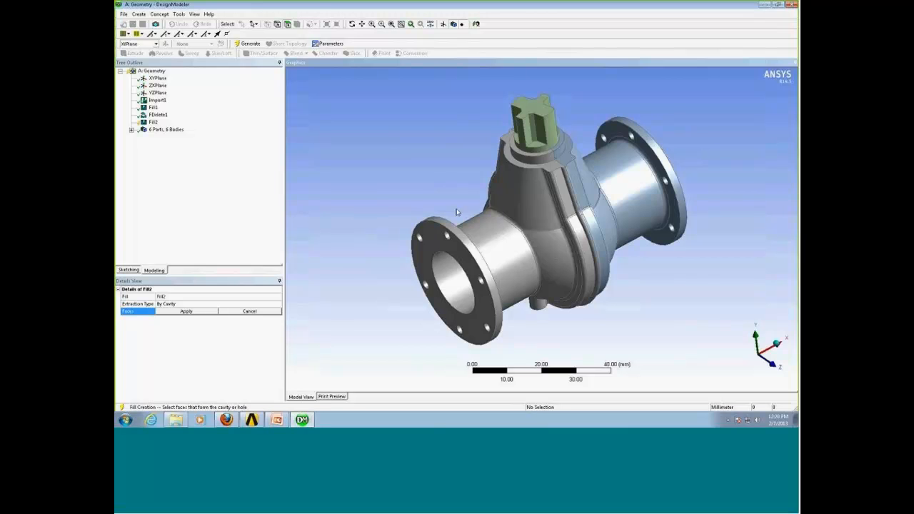
middle_drag(458, 212, 437, 218)
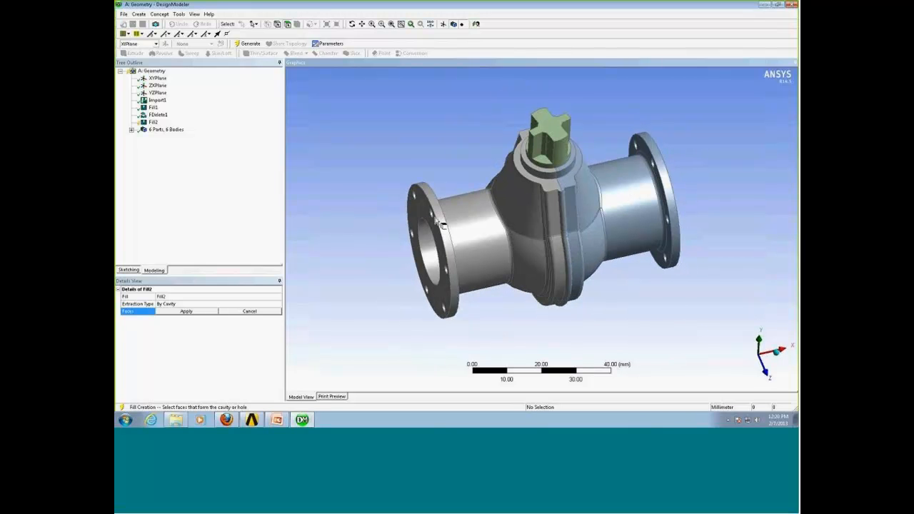
right_click(435, 156)
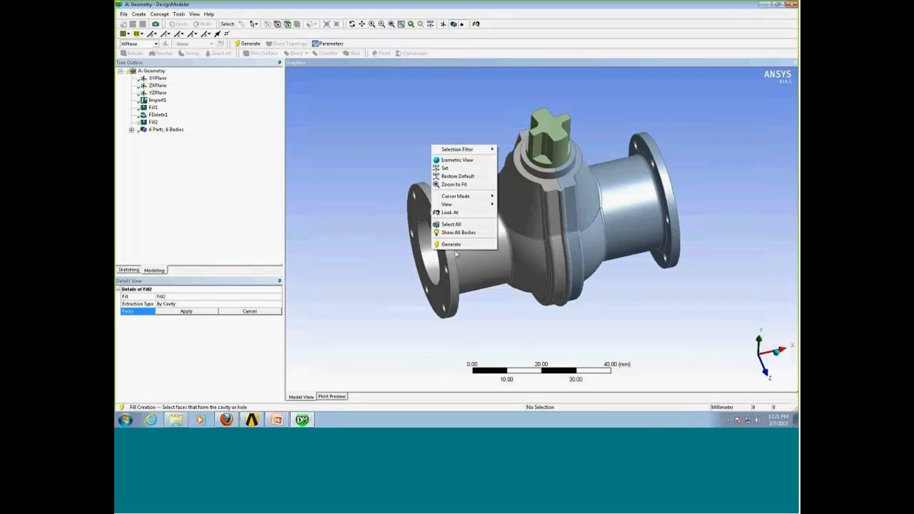
click(465, 227)
middle_drag(465, 227, 461, 207)
ctrl+click(461, 207)
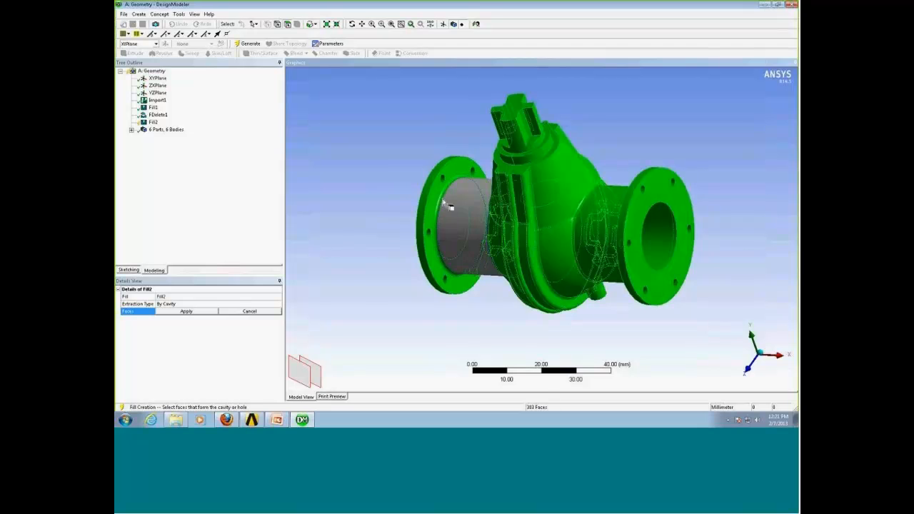
ctrl+click(436, 200)
ctrl+click(433, 198)
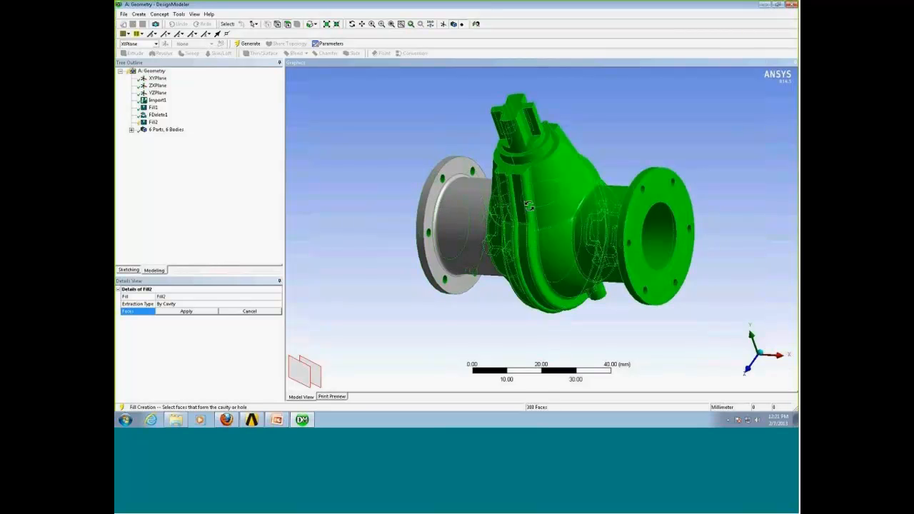
middle_drag(493, 229, 522, 216)
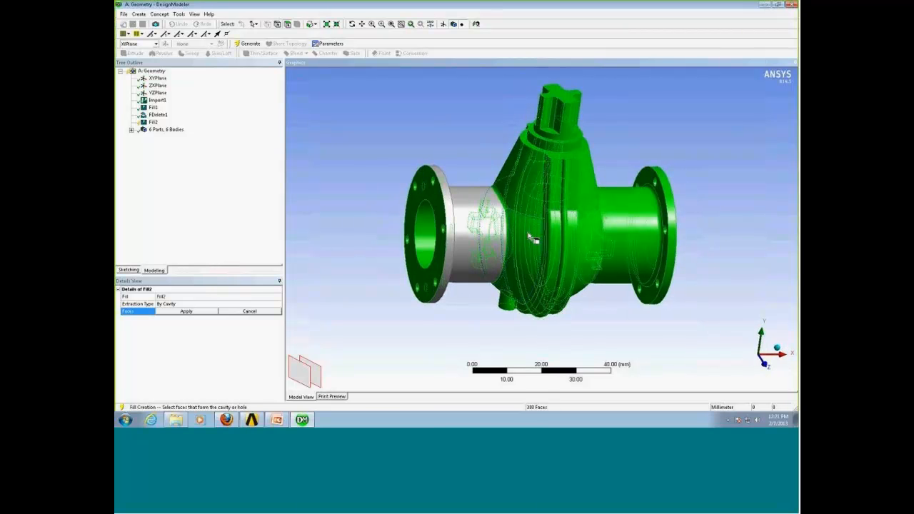
ctrl+click(532, 239)
scroll(500, 214, up, 10)
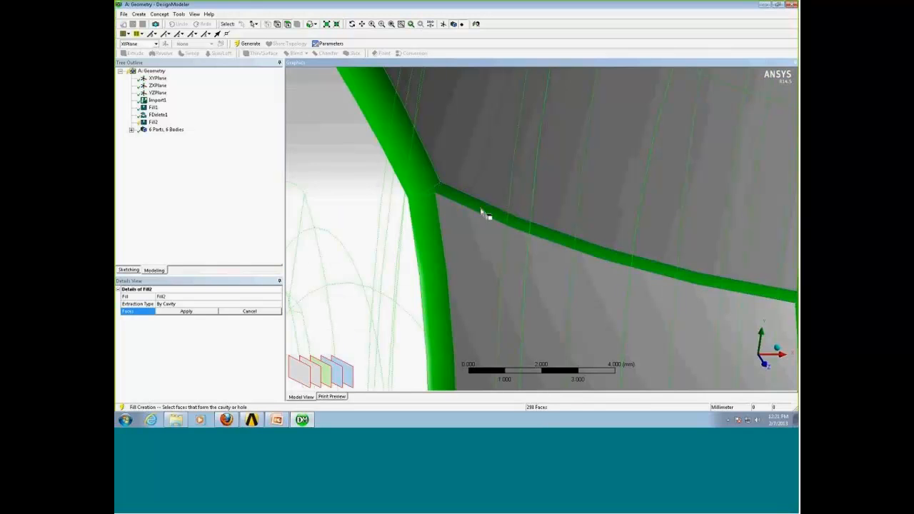
ctrl+click(428, 184)
ctrl+click(434, 210)
scroll(602, 359, down, 5)
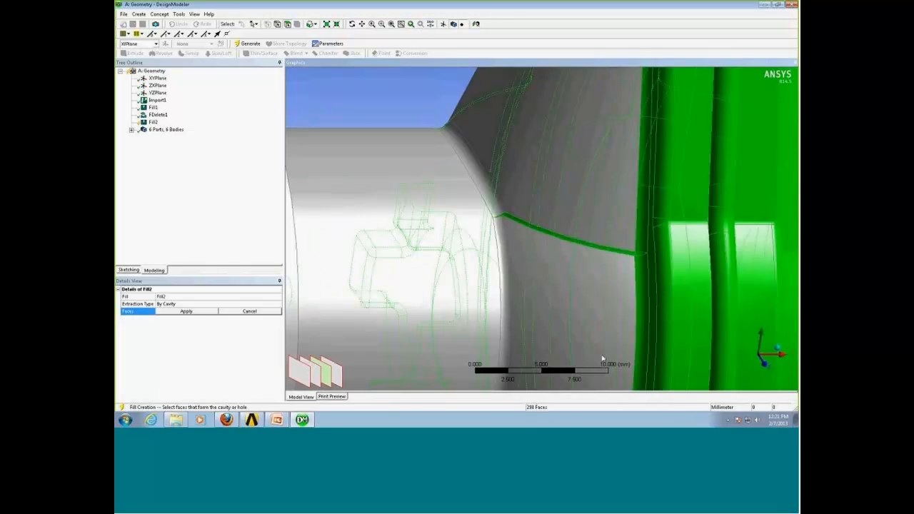
scroll(602, 359, down, 6)
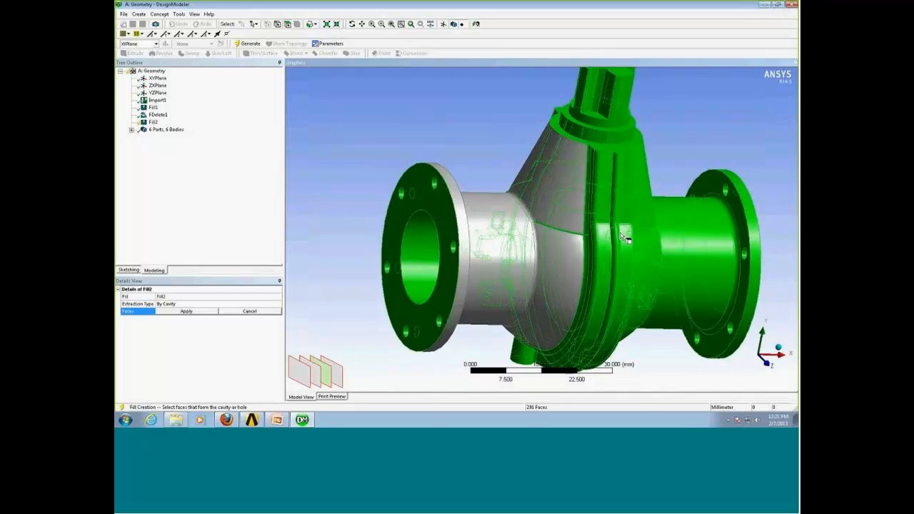
ctrl+click(621, 234)
click(465, 140)
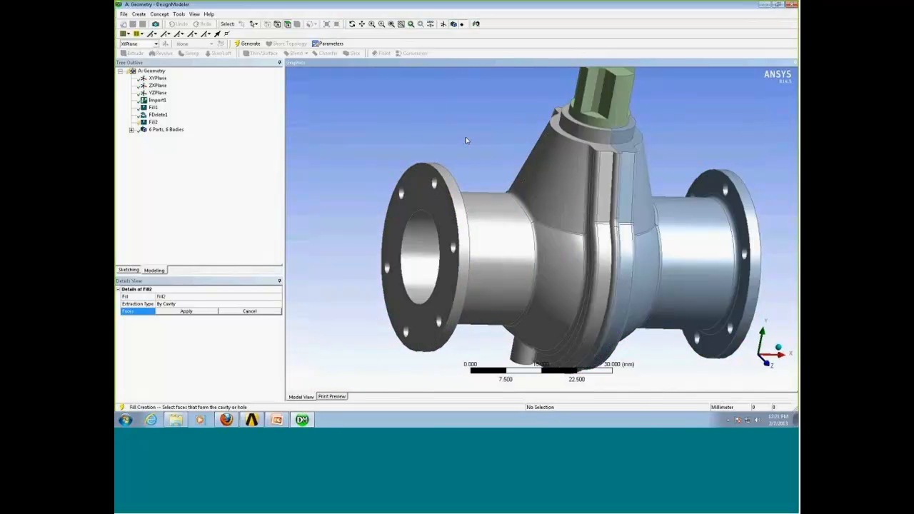
click(152, 122)
right_click(153, 122)
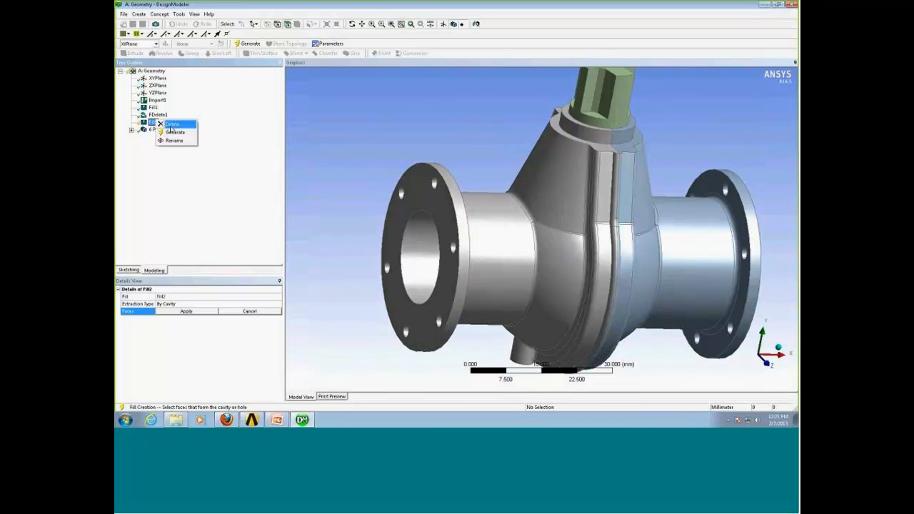
click(170, 132)
key(Return)
Create surface bodies from the inlet and outlet opening edges with Surfaces From Edges and generate them.
middle_drag(395, 162, 500, 228)
click(278, 25)
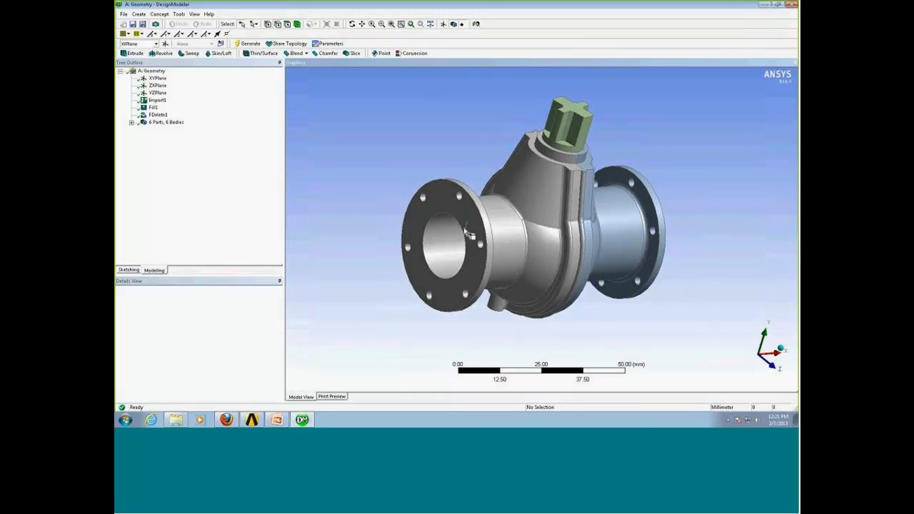
click(464, 234)
middle_drag(459, 247, 662, 243)
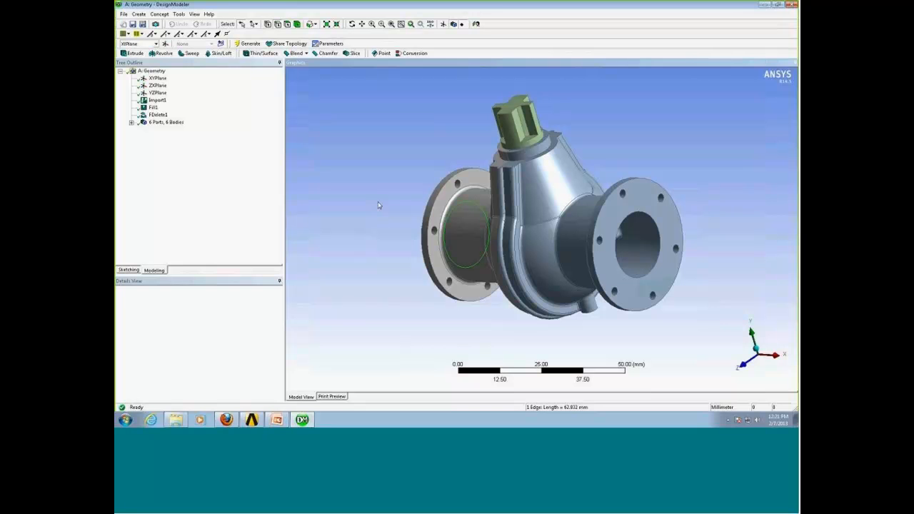
ctrl+click(644, 213)
middle_drag(472, 247, 592, 231)
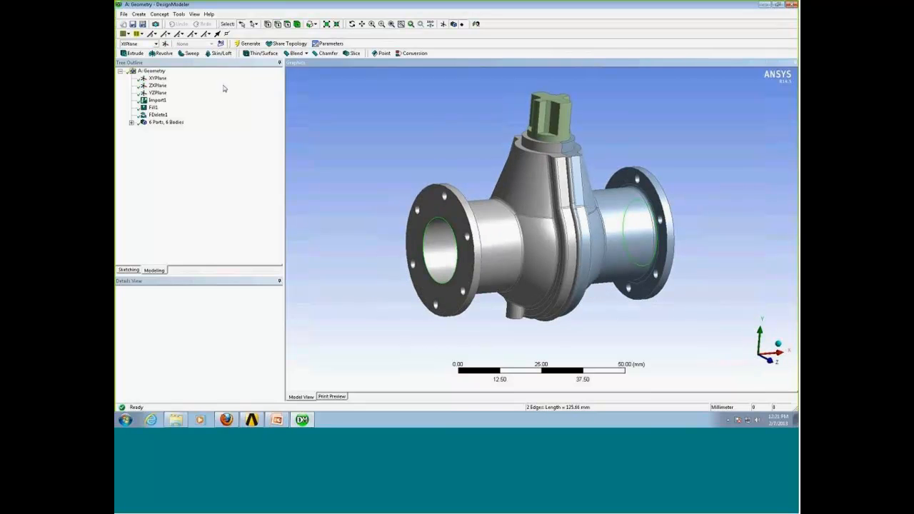
click(164, 16)
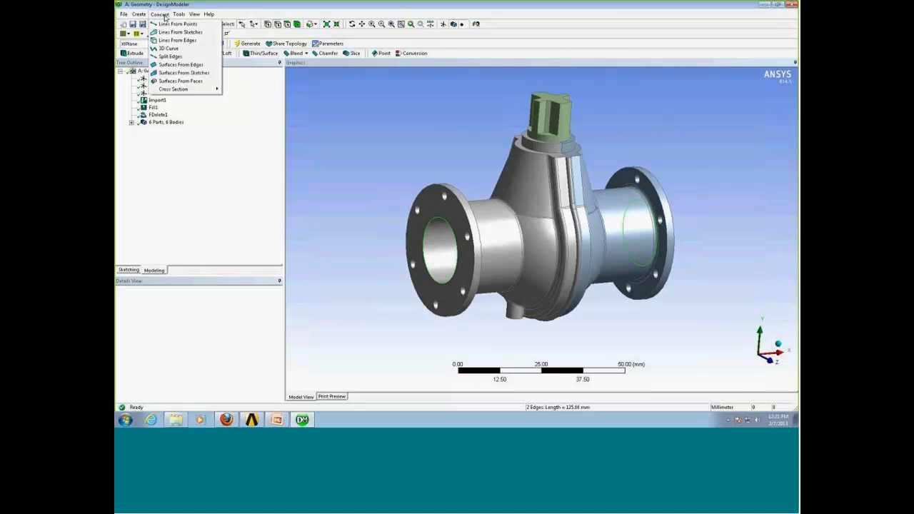
click(182, 65)
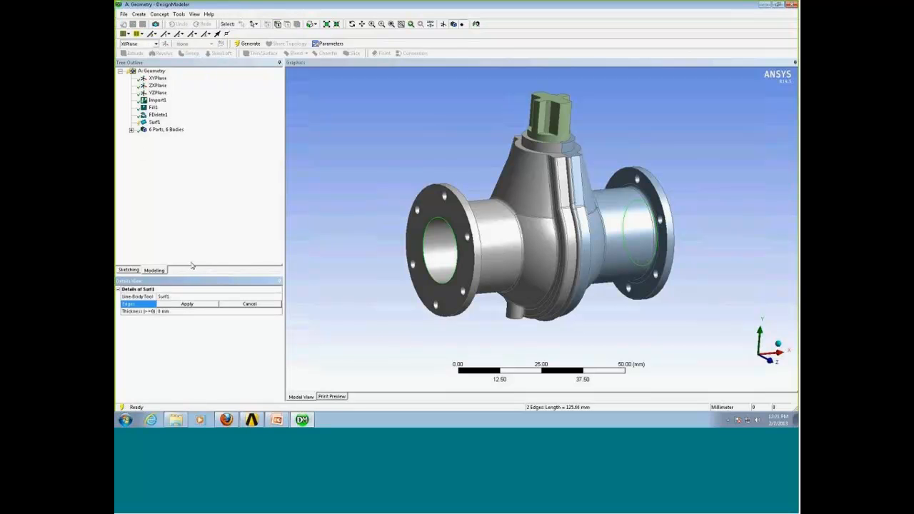
click(187, 304)
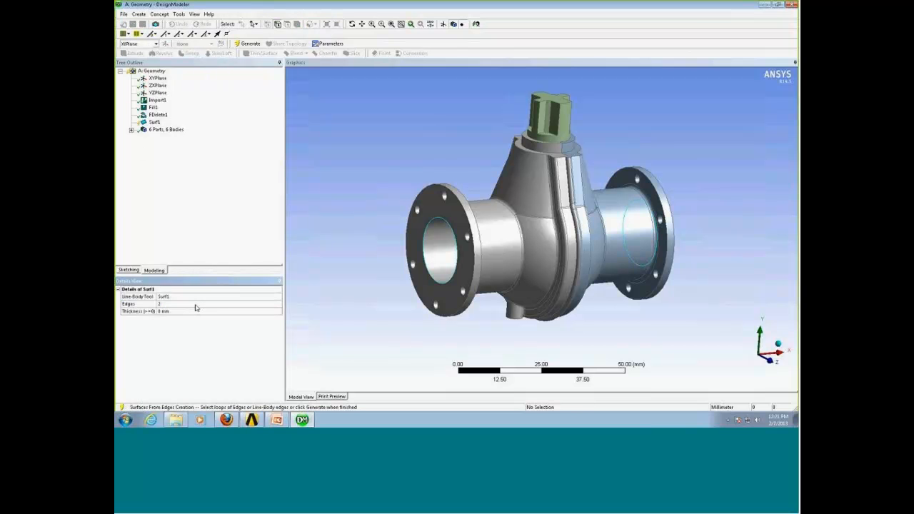
click(239, 44)
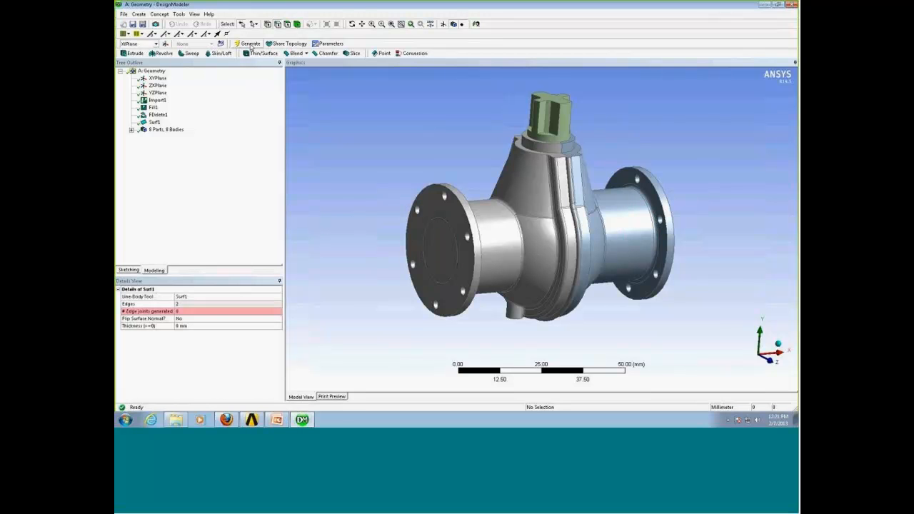
Expand the body list and inspect the new capping surface bodies at the pipe ends.
middle_drag(482, 262, 461, 265)
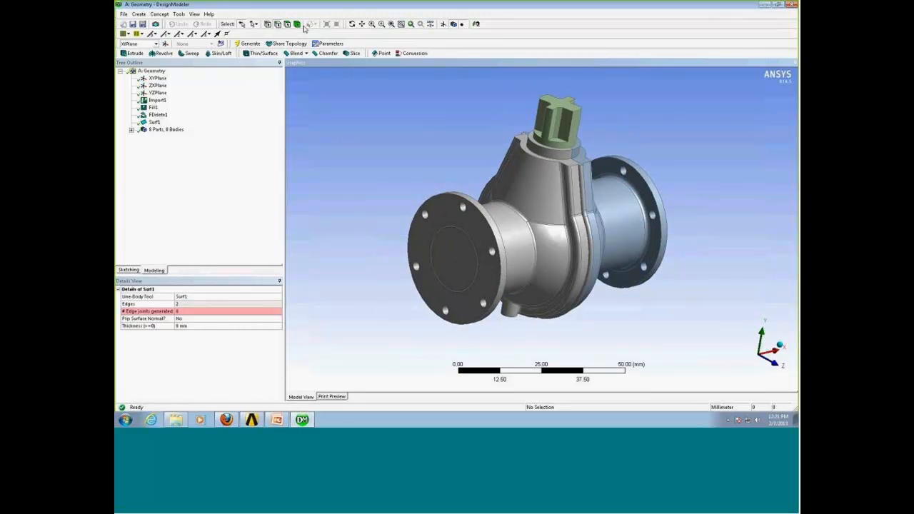
middle_drag(610, 255, 534, 262)
ctrl+click(662, 237)
click(133, 131)
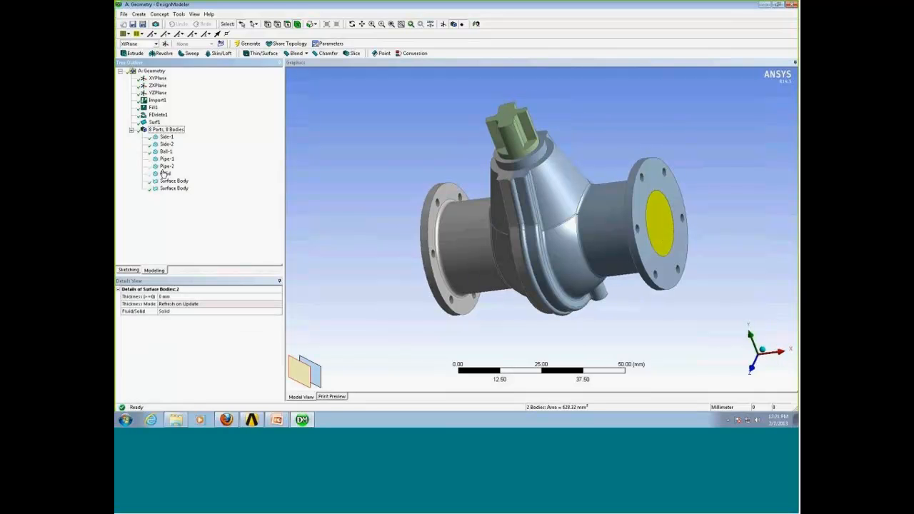
middle_drag(505, 242, 517, 234)
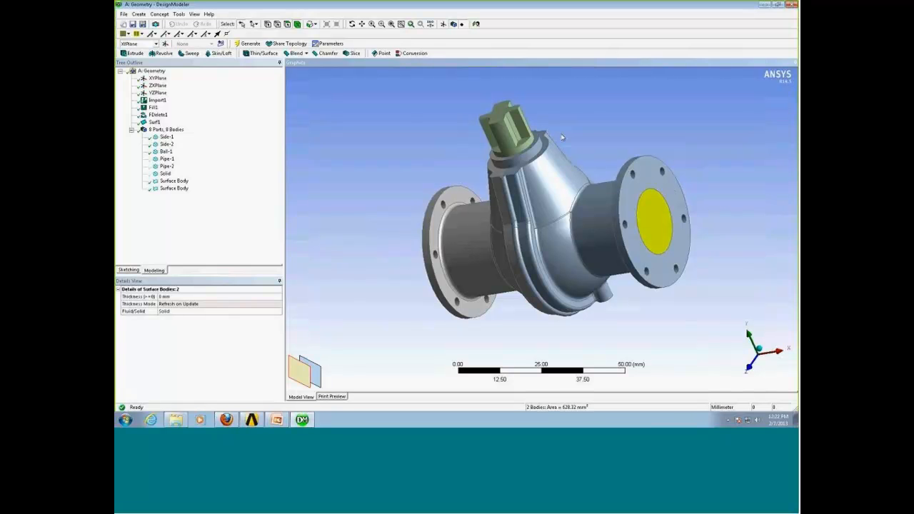
click(388, 153)
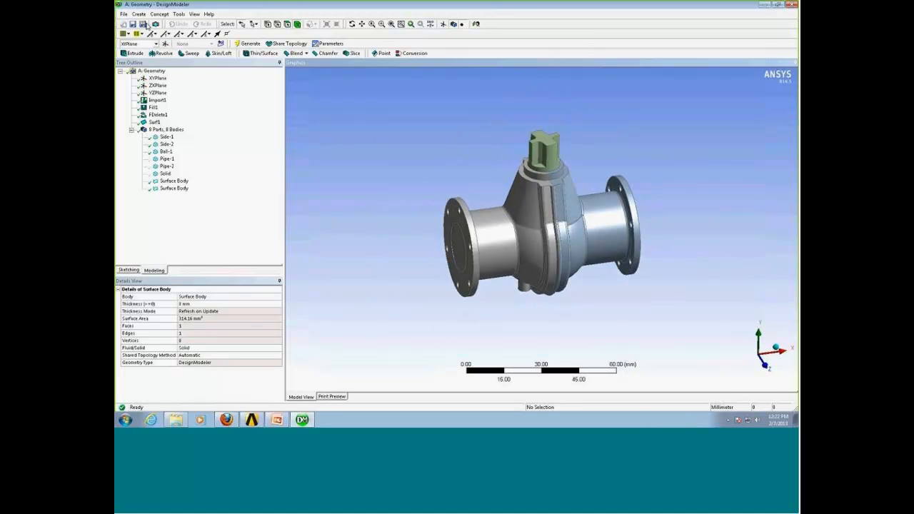
Start a new Fill feature and set its extraction type to By Caps.
click(178, 15)
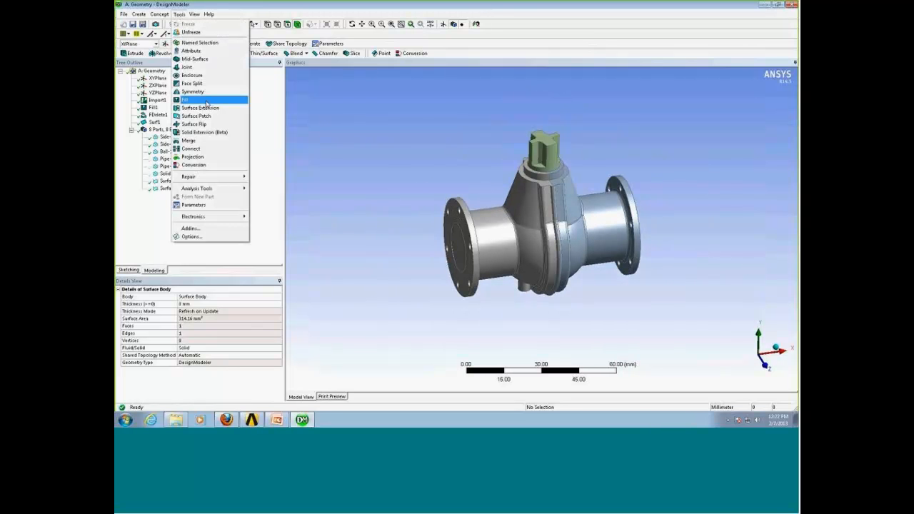
click(206, 103)
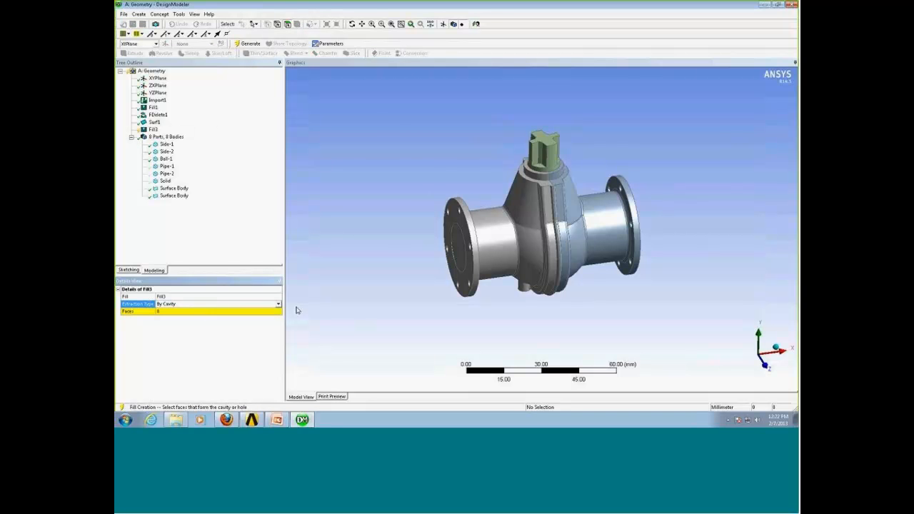
click(278, 303)
click(261, 317)
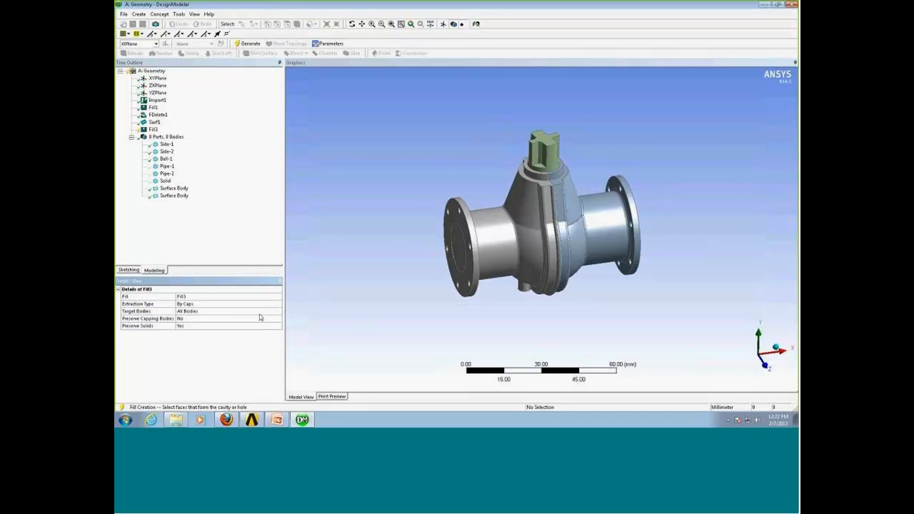
Set the Fill's target bodies to Selected Bodies and apply all visible bodies as targets.
click(243, 312)
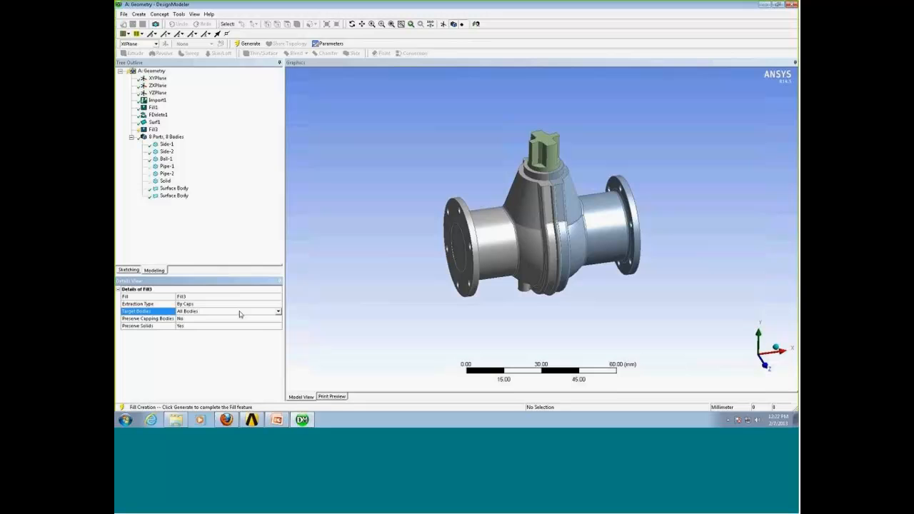
click(278, 312)
click(239, 326)
click(216, 322)
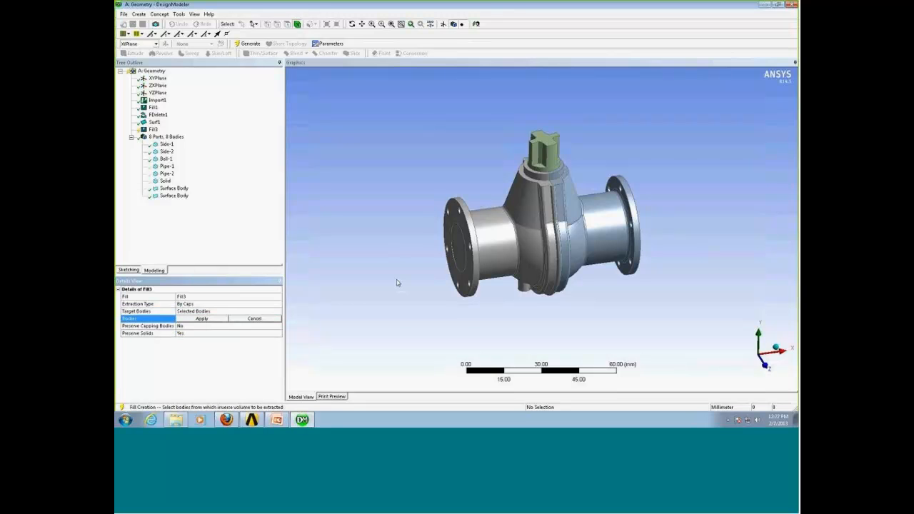
right_click(394, 255)
click(429, 336)
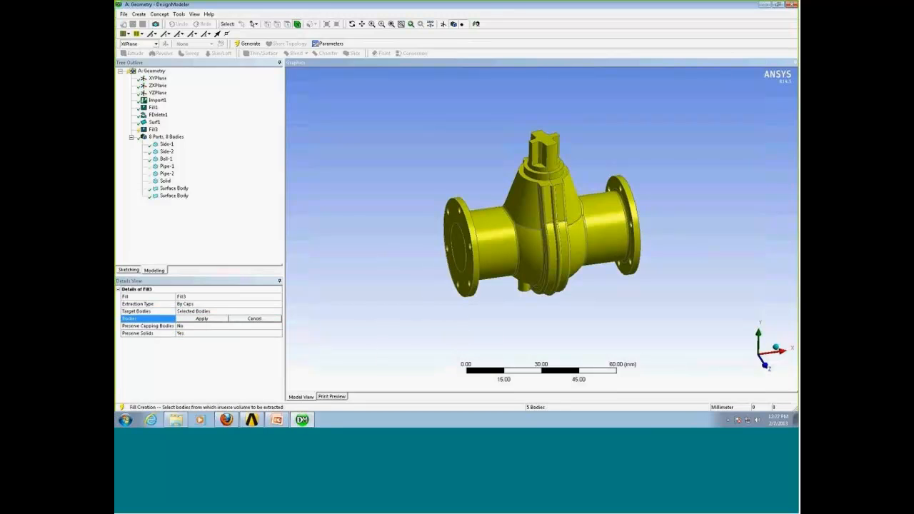
click(203, 322)
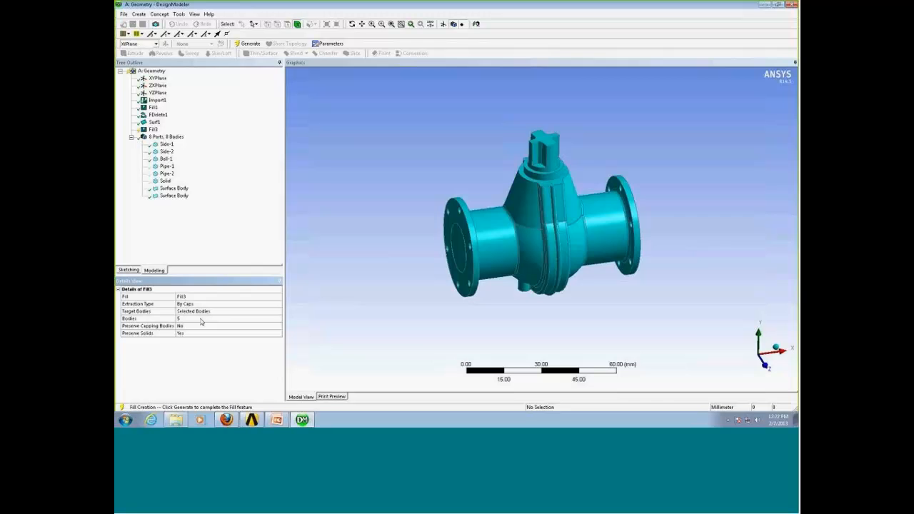
Keep Preserve Capping Bodies at No and generate the By Caps fill.
click(161, 327)
mouse_move(399, 243)
middle_down()
mouse_move(477, 230)
mouse_move(371, 243)
mouse_move(412, 238)
middle_up()
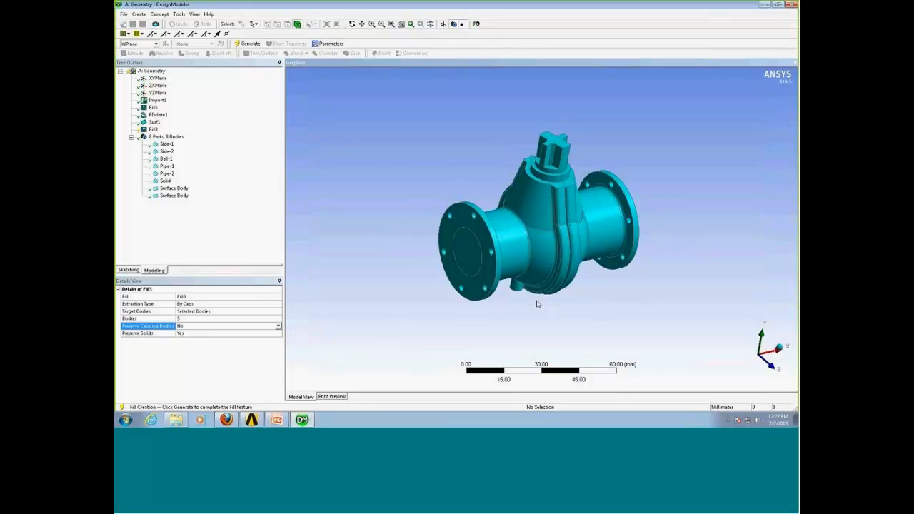
middle_drag(377, 178, 379, 182)
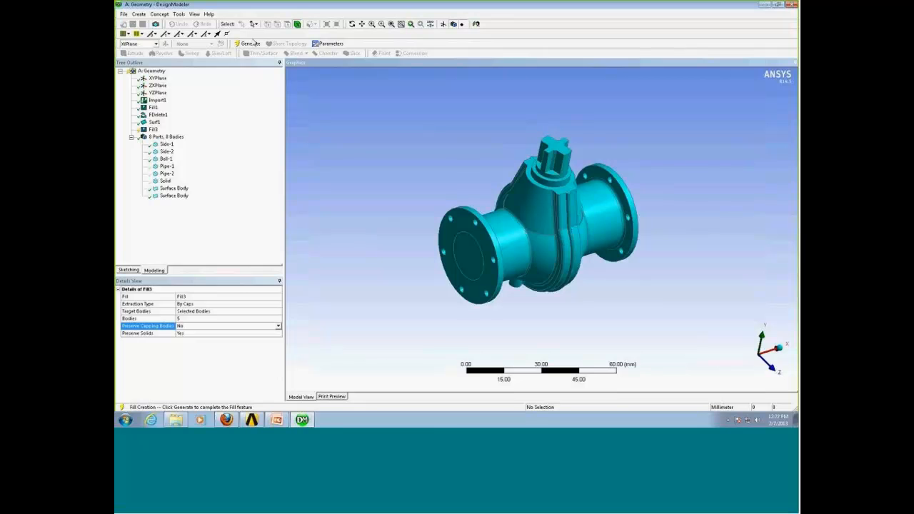
click(251, 43)
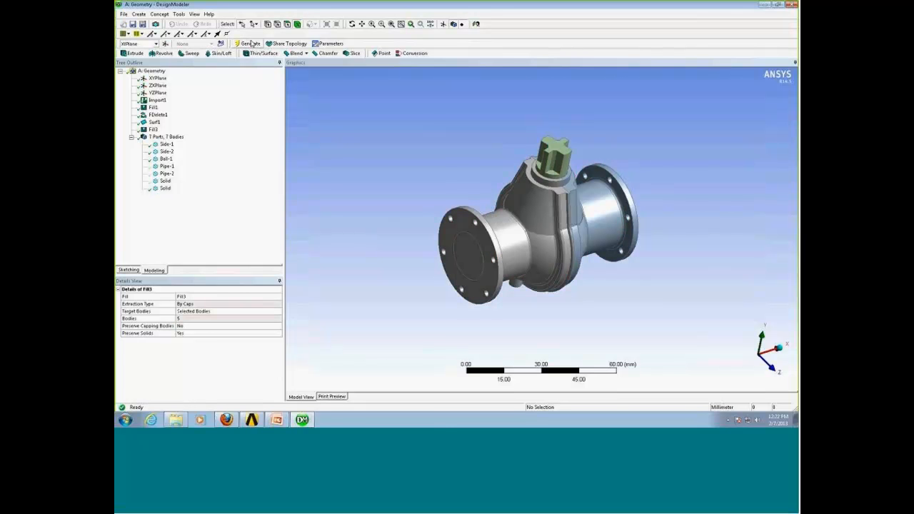
Select the newly extracted fluid body and hide all other bodies.
click(473, 250)
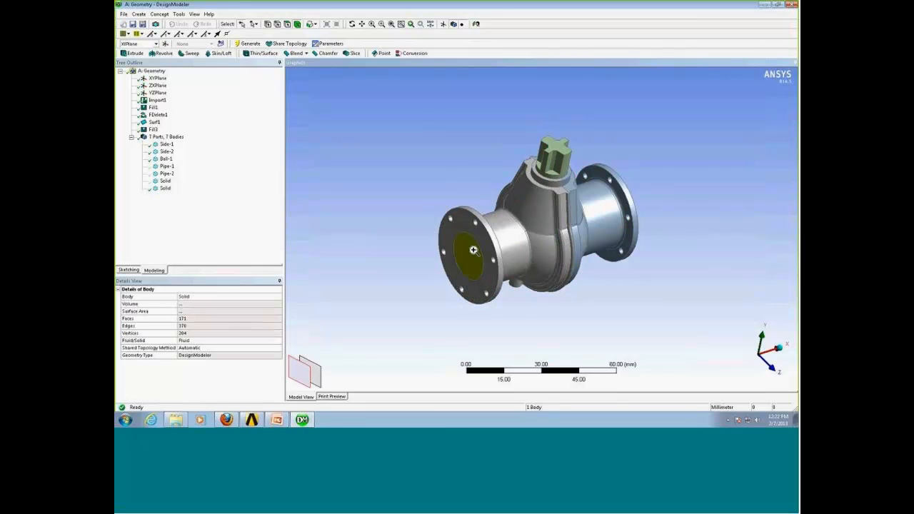
right_click(474, 250)
click(511, 212)
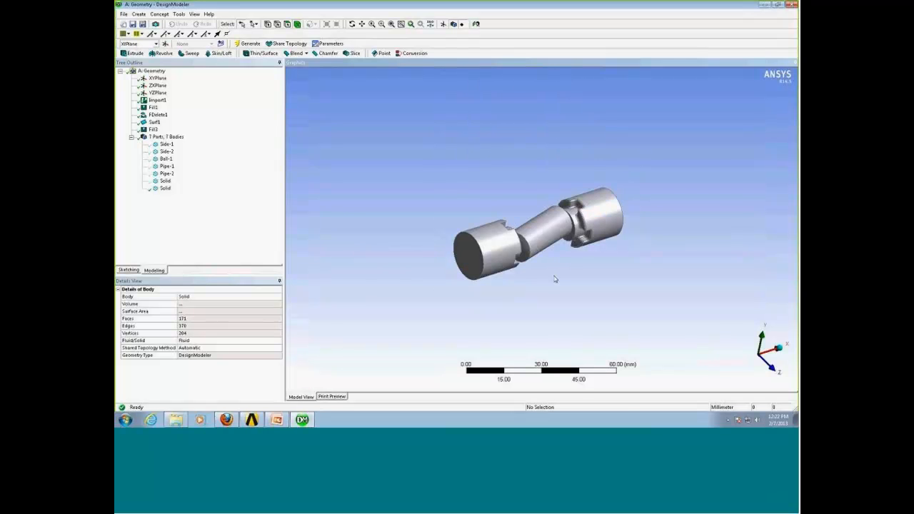
Orbit and zoom around the extracted fluid body to inspect its shape.
middle_drag(555, 280, 530, 157)
scroll(592, 259, up, 3)
scroll(601, 250, up, 2)
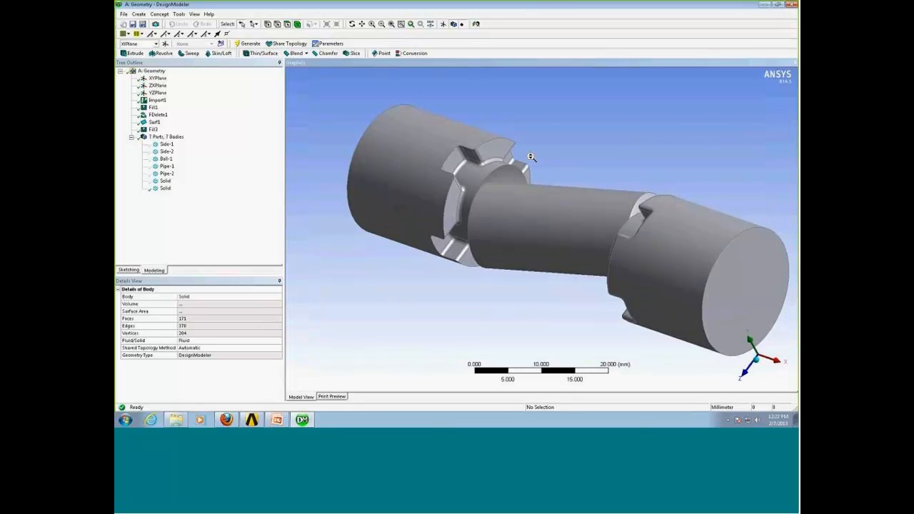
scroll(530, 156, down, 2)
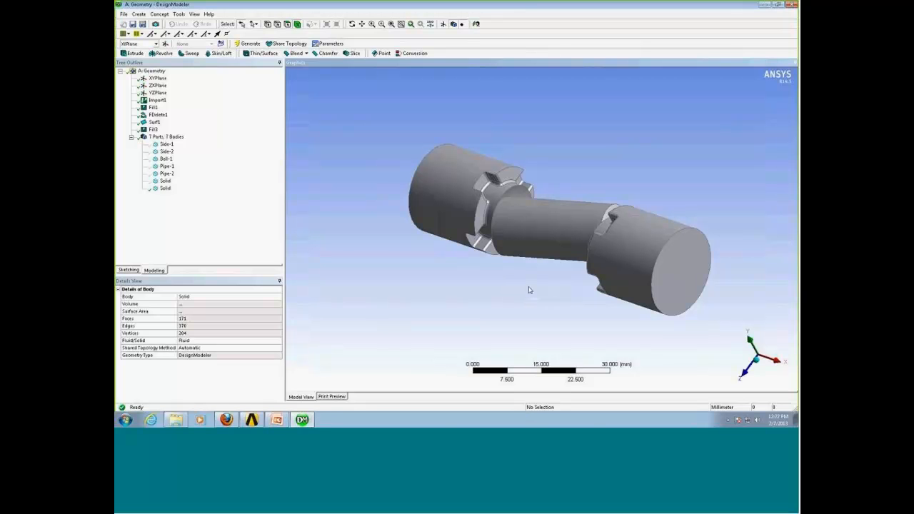
middle_drag(522, 308, 601, 283)
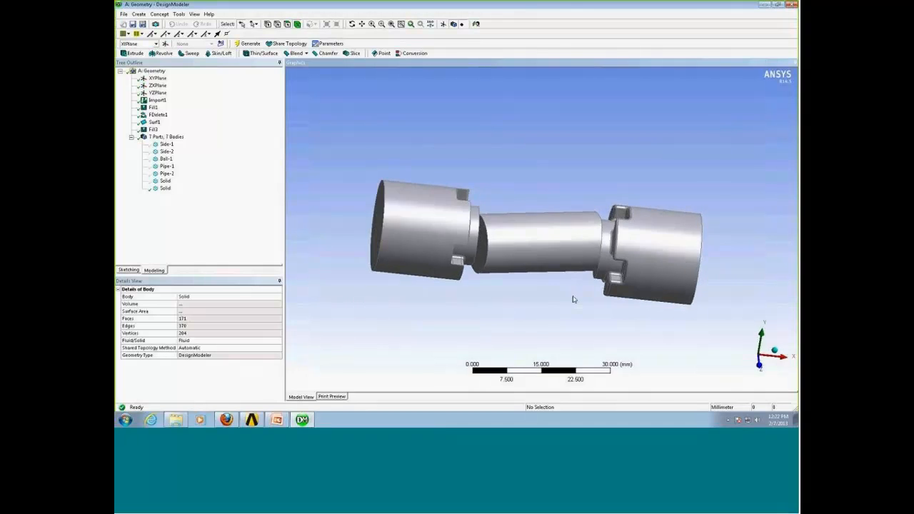
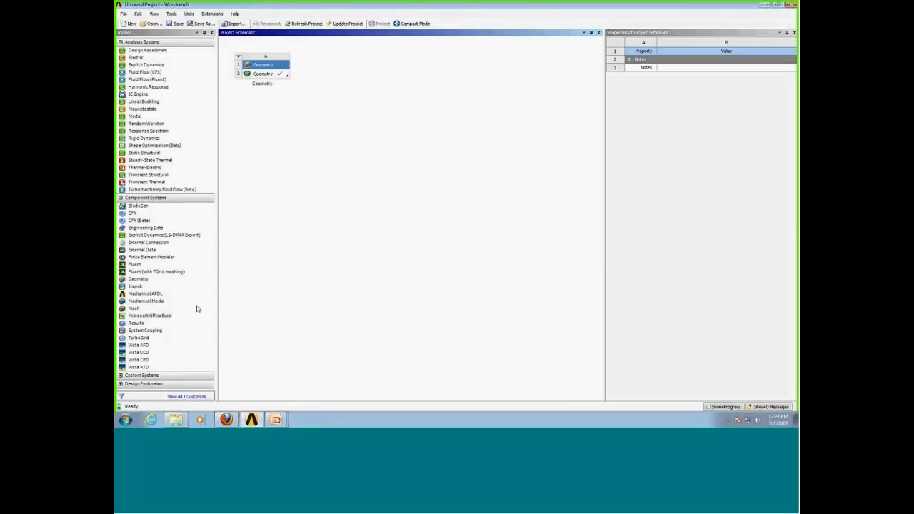
Add a new Geometry component system to the project schematic and open it in DesignModeler.
drag(138, 278, 367, 80)
click(334, 76)
double_click(333, 75)
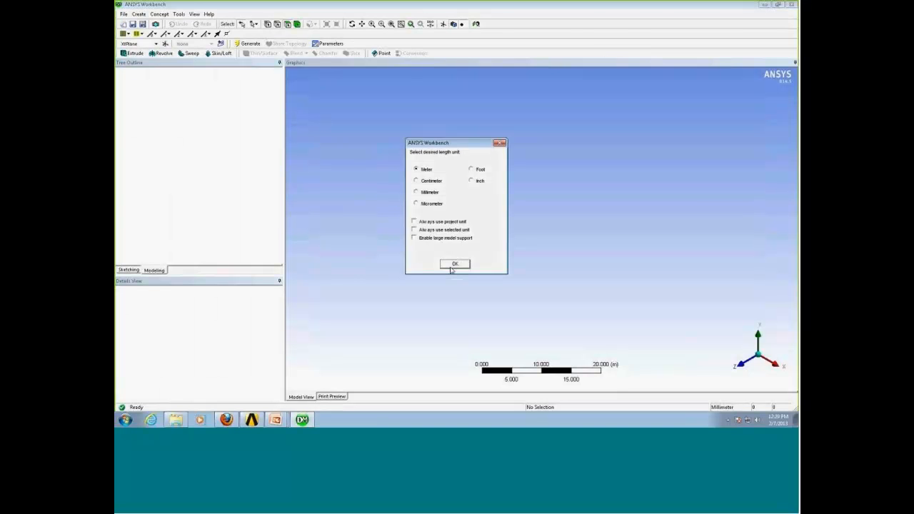
click(453, 269)
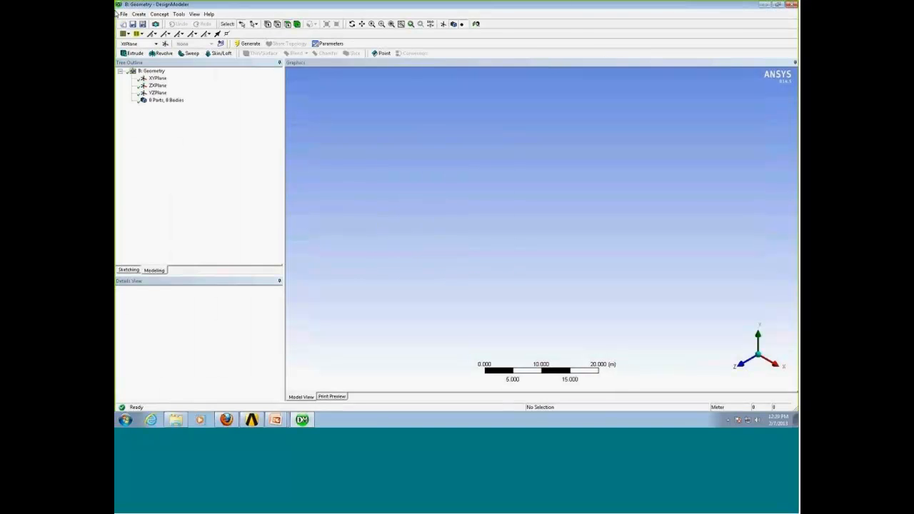
Import the external geometry file fuselage.x_t and generate it.
click(123, 13)
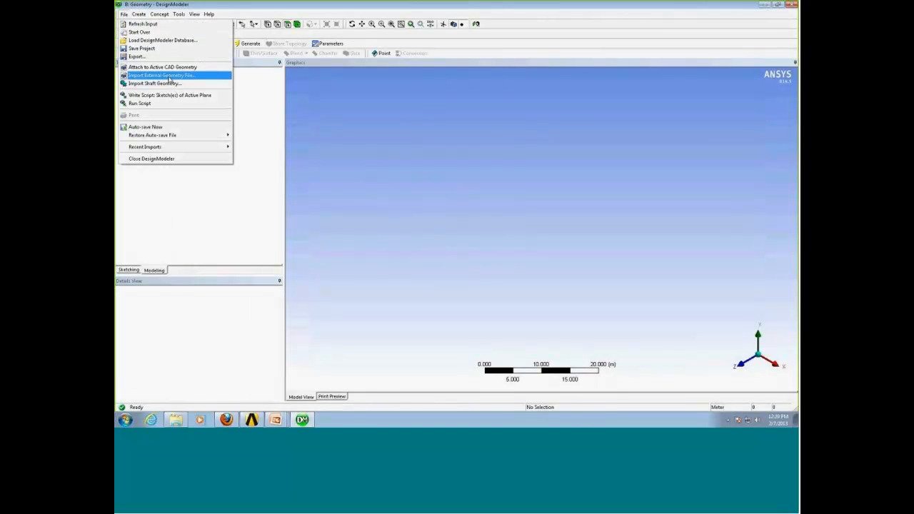
click(168, 76)
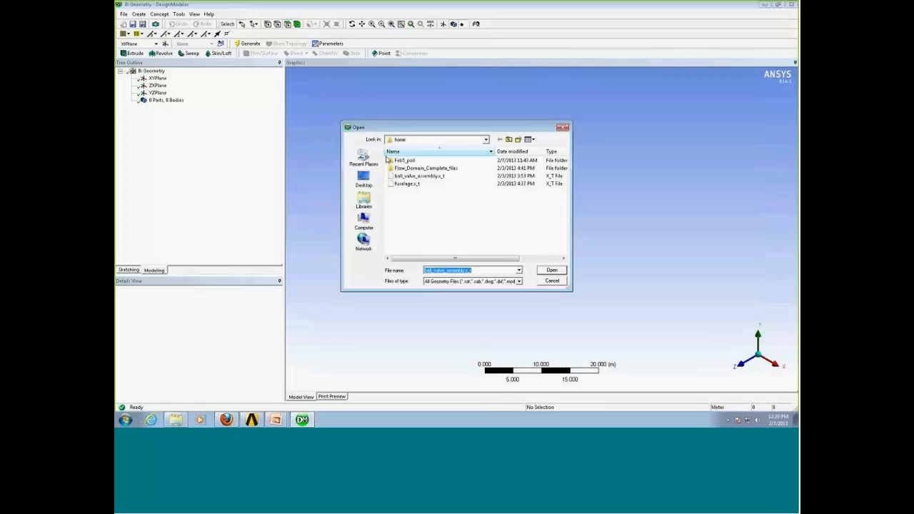
click(435, 183)
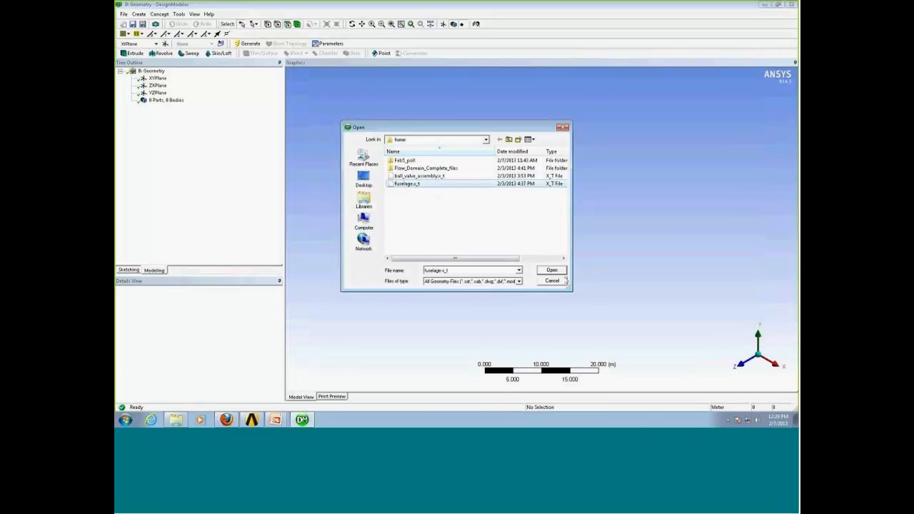
click(552, 269)
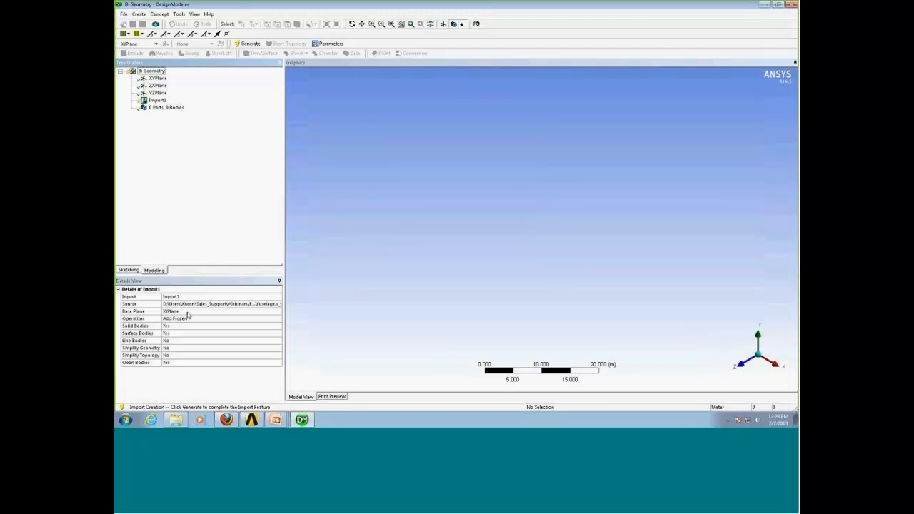
click(248, 43)
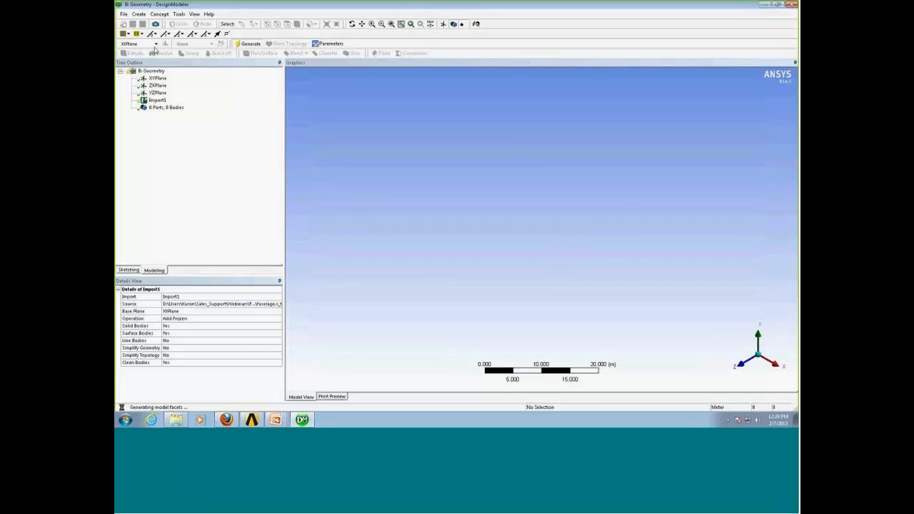
Orbit, zoom and pan around the imported aircraft model to inspect it.
click(195, 15)
click(212, 61)
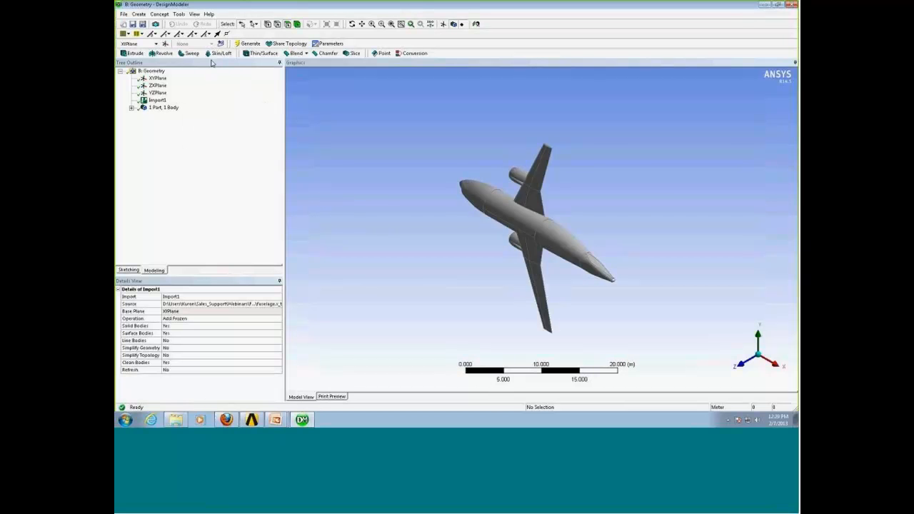
middle_drag(541, 232, 592, 257)
scroll(602, 211, up, 4)
scroll(587, 246, up, 2)
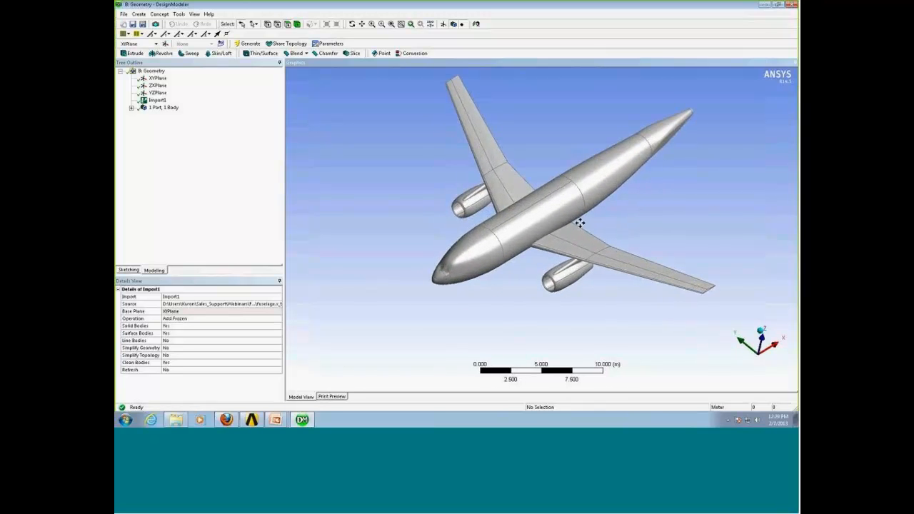
ctrl+middle_drag(579, 222, 570, 241)
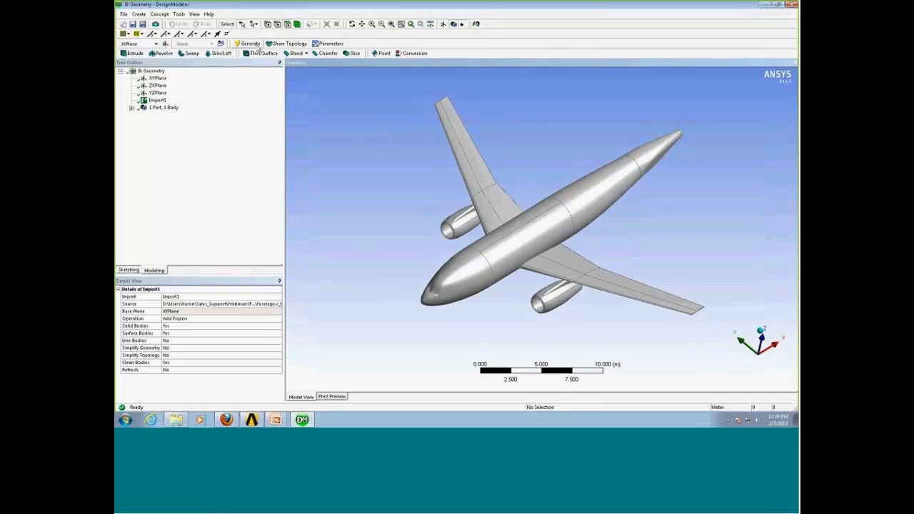
Start a Merge operation and set its merge type to Faces.
click(178, 14)
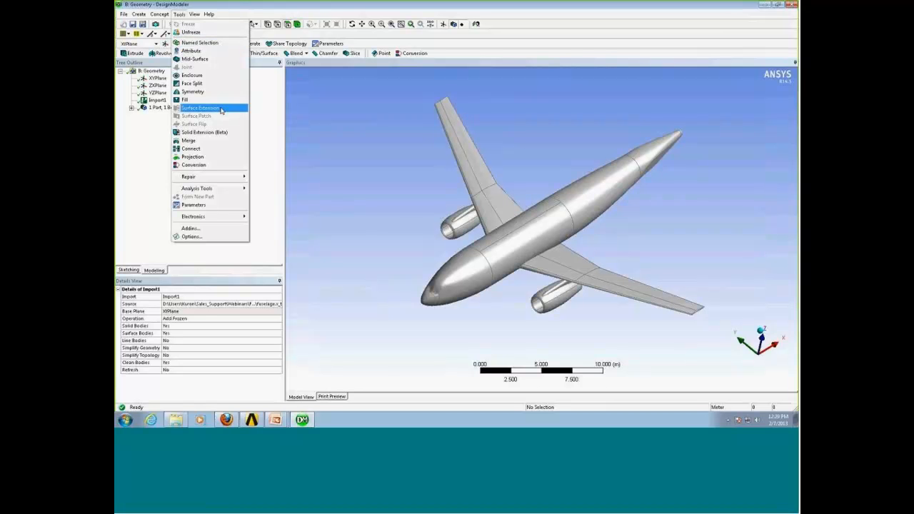
click(219, 142)
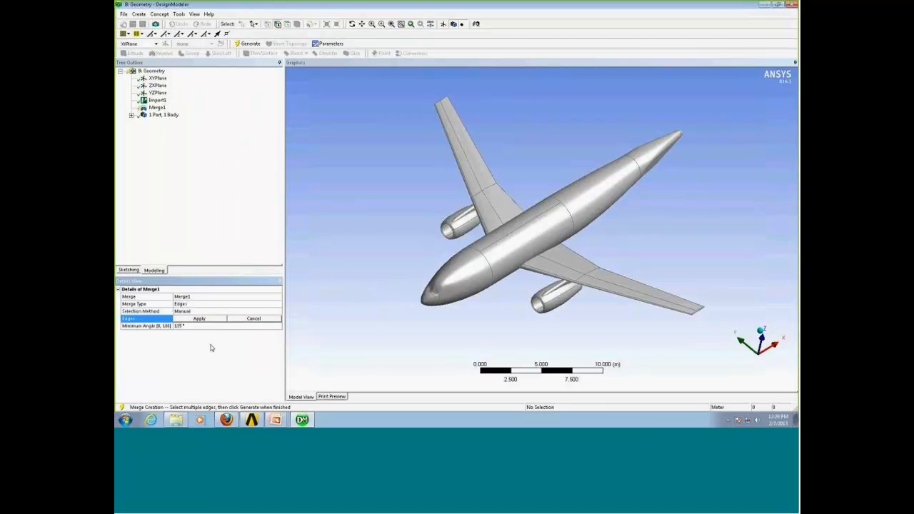
click(192, 306)
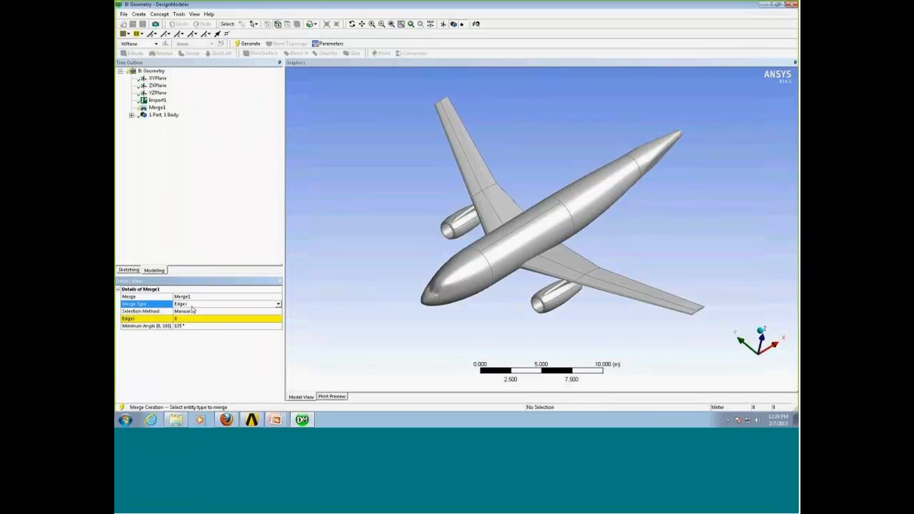
click(278, 305)
click(243, 314)
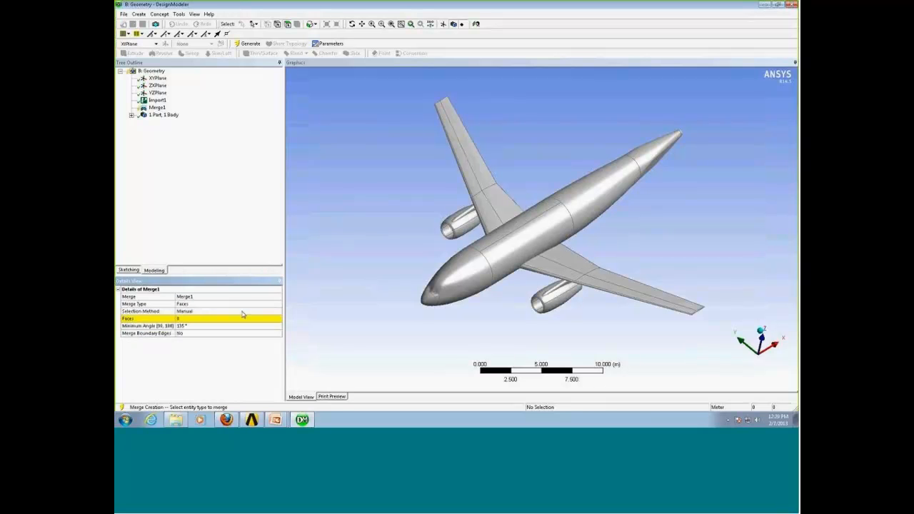
Set the Merge selection method to Automatic, turn Merge Boundary Edges to Yes and find clusters now.
click(243, 312)
click(278, 312)
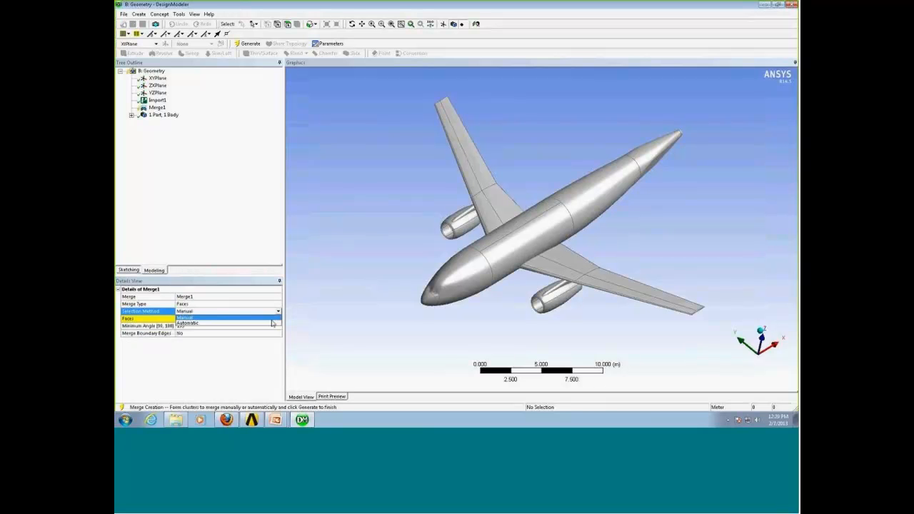
click(272, 322)
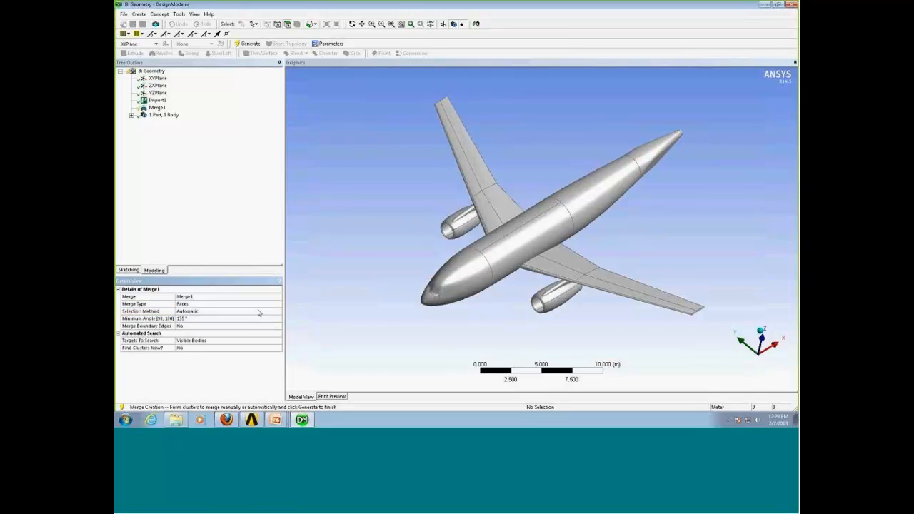
double_click(245, 327)
double_click(229, 348)
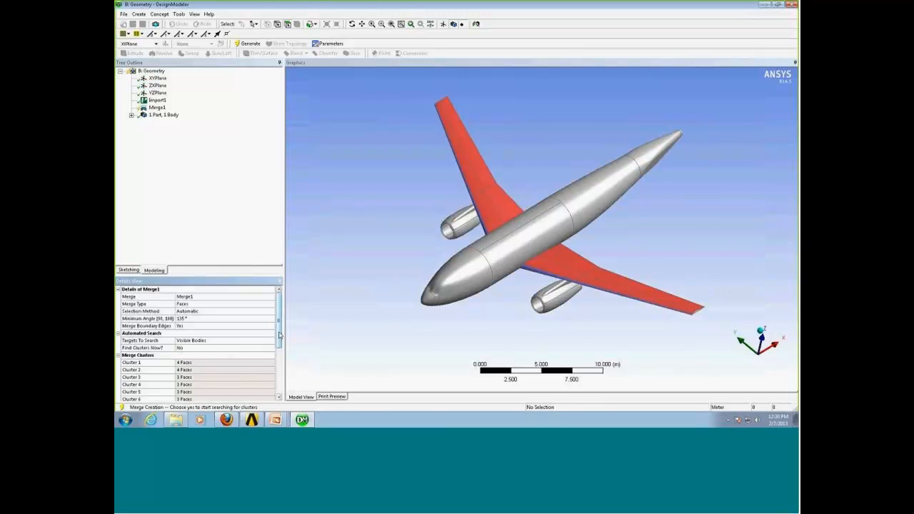
Review the merge clusters and their highlighted faces on the aircraft, then generate the face merge.
scroll(280, 340, down, 1)
scroll(280, 341, down, 5)
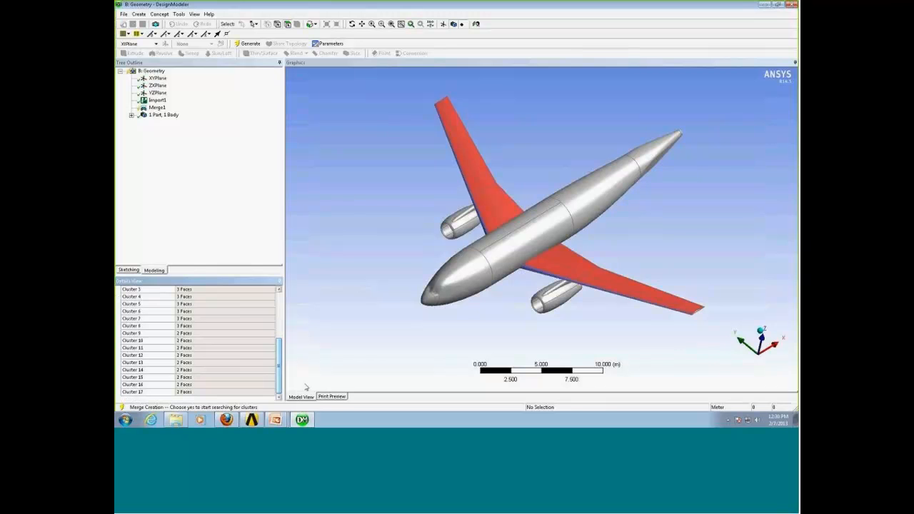
middle_drag(525, 359, 540, 302)
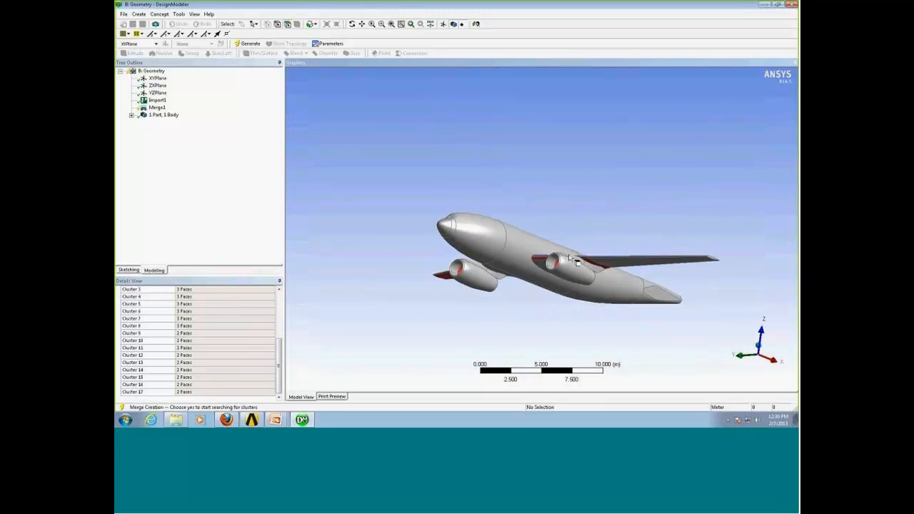
scroll(602, 271, up, 5)
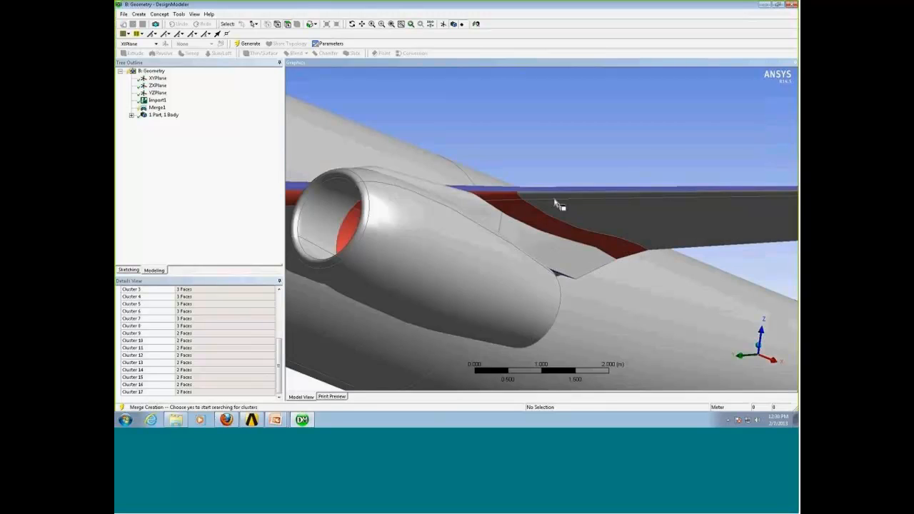
middle_drag(557, 204, 545, 261)
scroll(559, 252, down, 3)
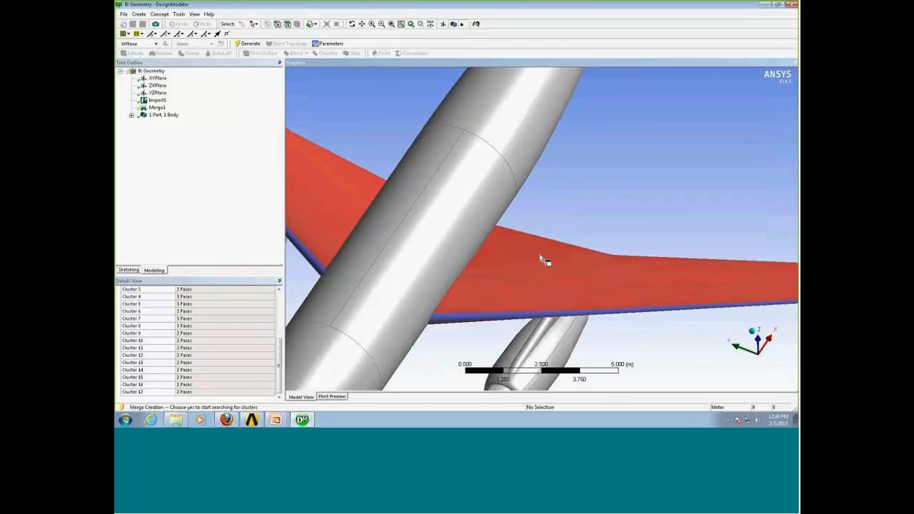
scroll(549, 263, down, 3)
scroll(569, 300, down, 3)
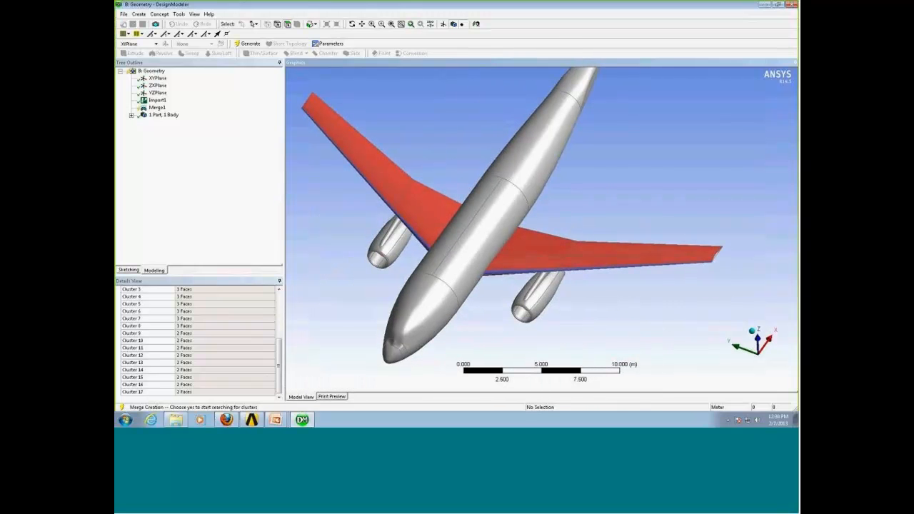
click(247, 43)
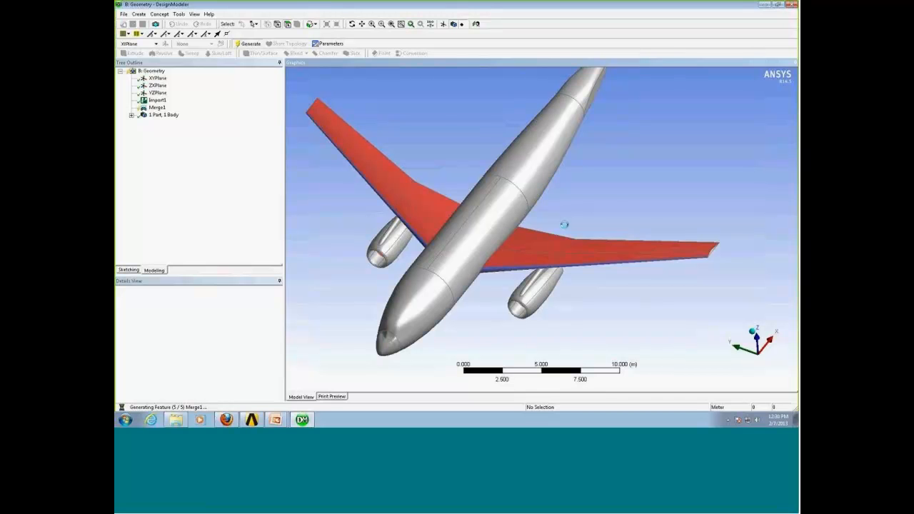
Orbit and zoom around the merged aircraft to inspect the wing, fuselage and engine surfaces.
ctrl+middle_drag(606, 258, 621, 264)
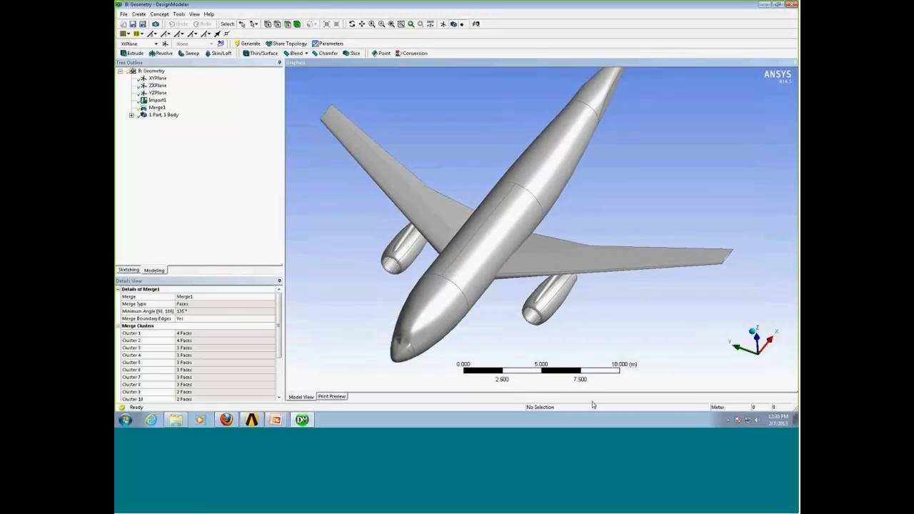
middle_drag(592, 382, 558, 262)
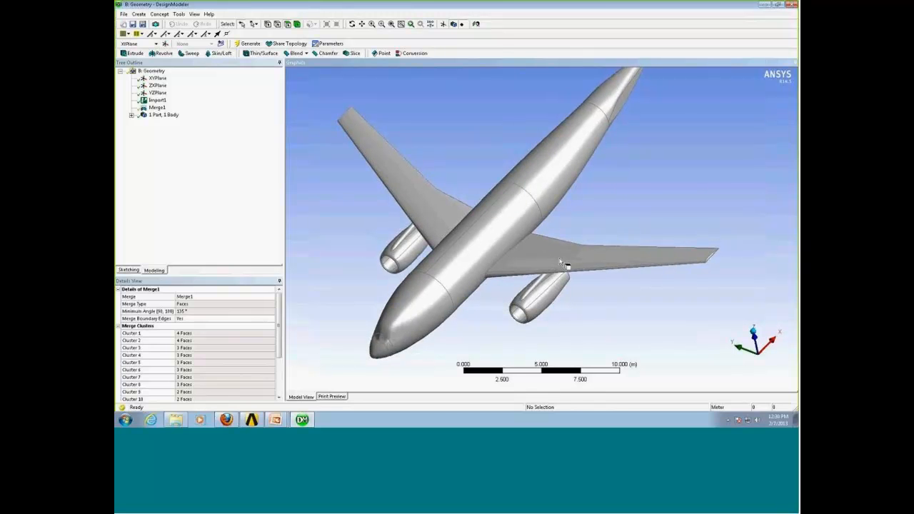
click(561, 262)
click(609, 312)
right_drag(667, 308, 675, 313)
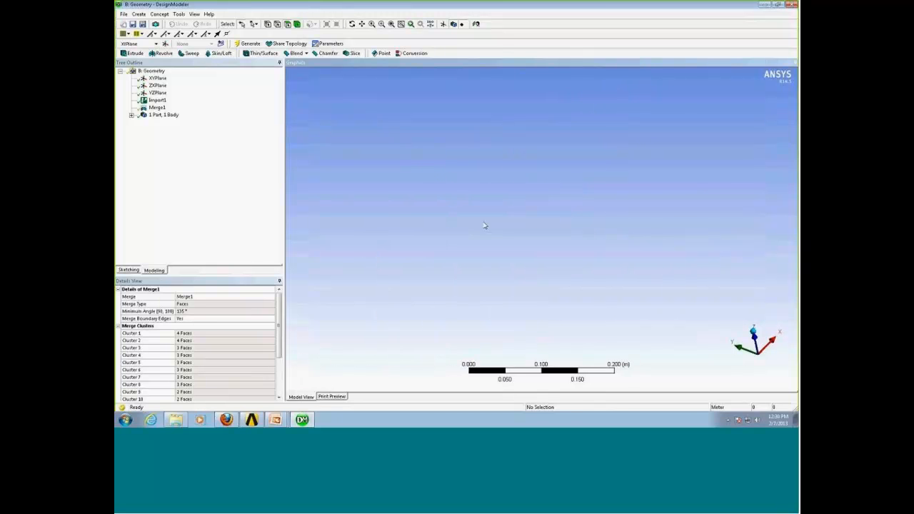
scroll(483, 226, down, 10)
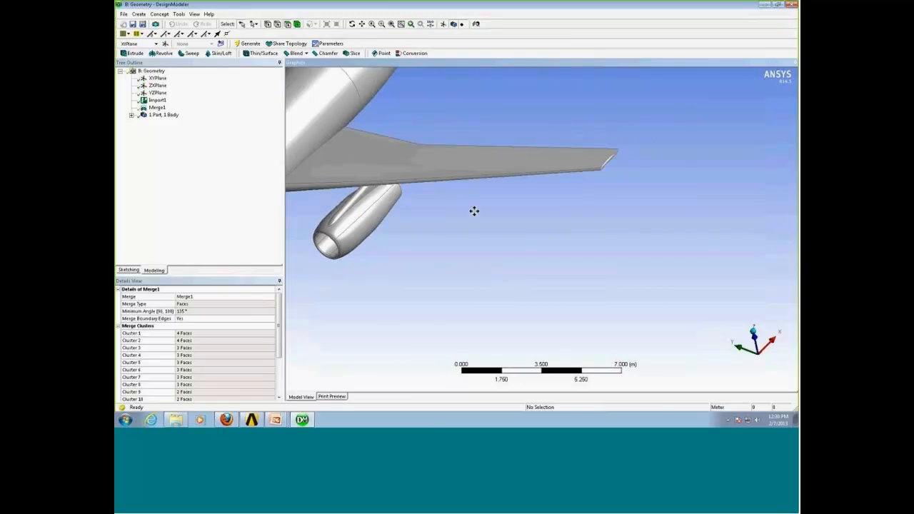
middle_drag(474, 211, 536, 265)
scroll(583, 202, up, 4)
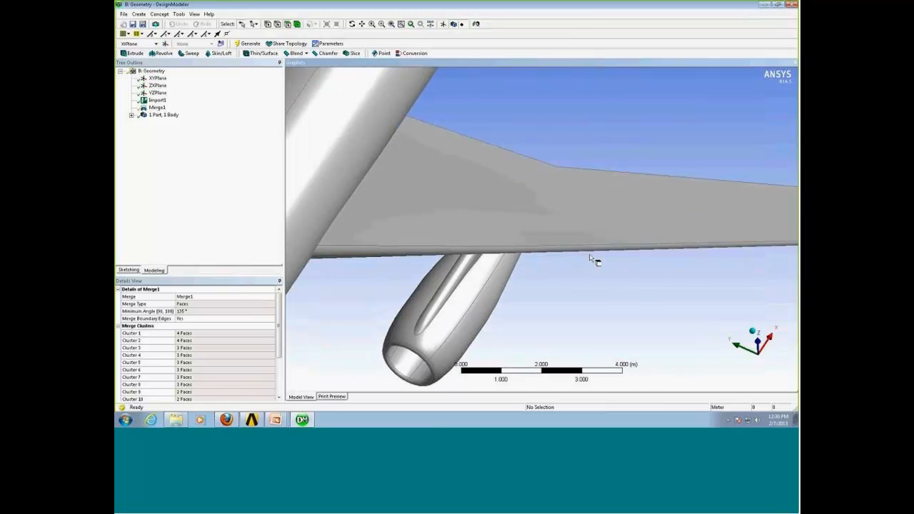
scroll(609, 303, down, 2)
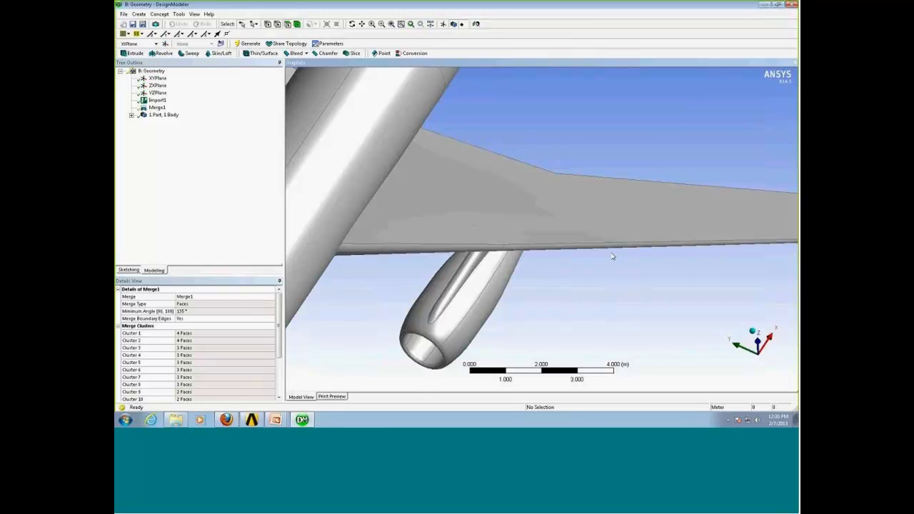
scroll(593, 296, down, 2)
middle_drag(592, 296, 607, 249)
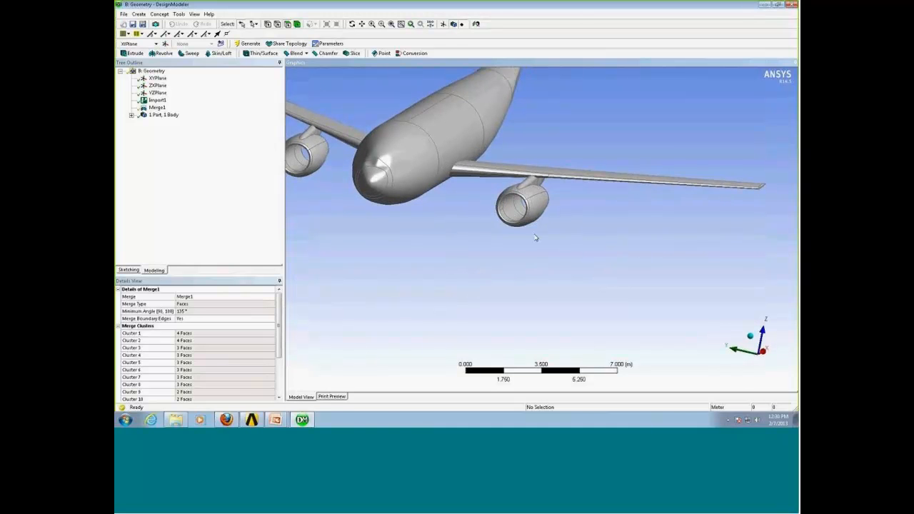
middle_drag(536, 238, 560, 215)
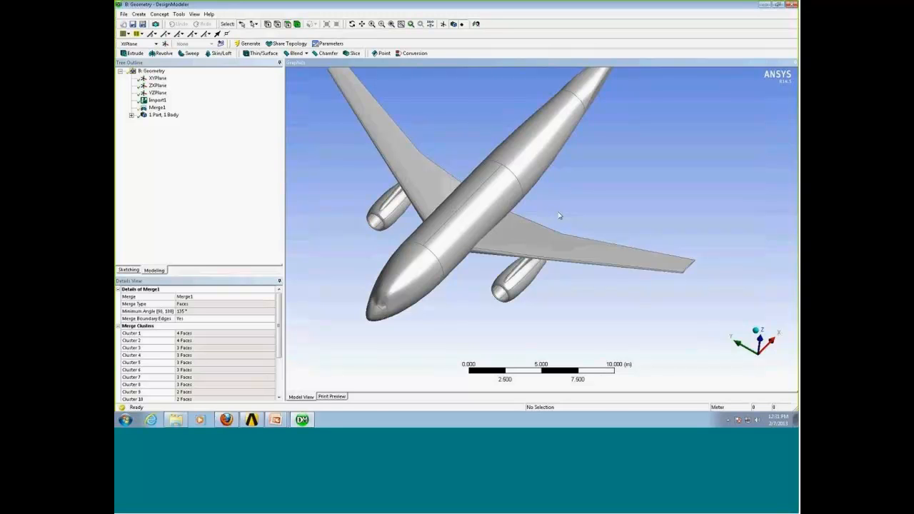
shift+middle_drag(566, 199, 578, 246)
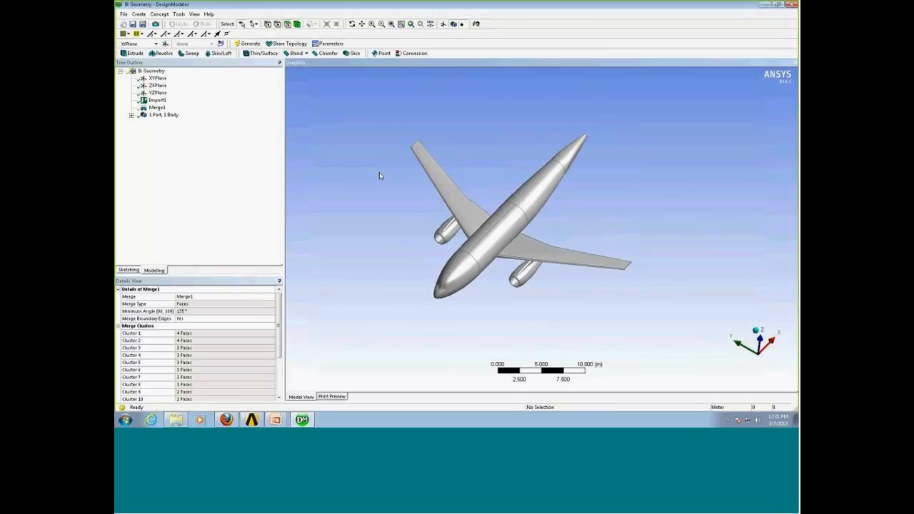
Create an Enclosure around the aircraft, keeping its shape as Box.
click(178, 13)
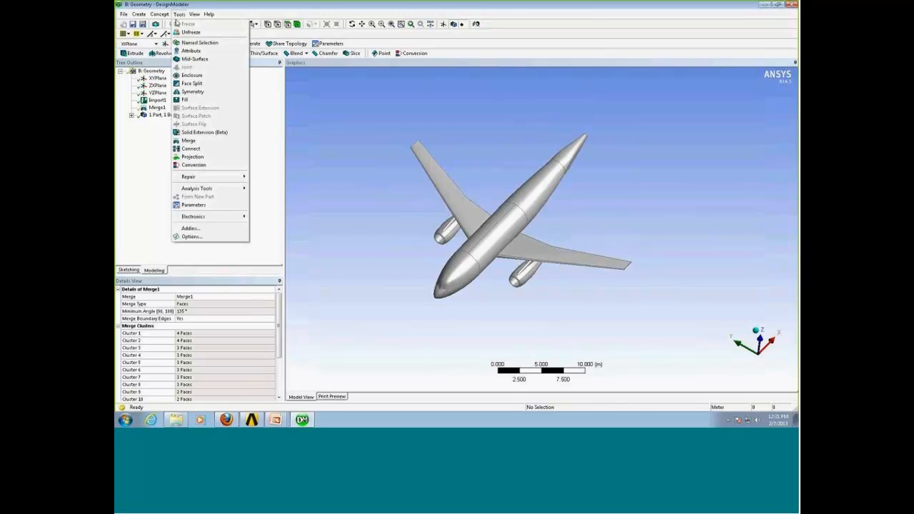
click(191, 74)
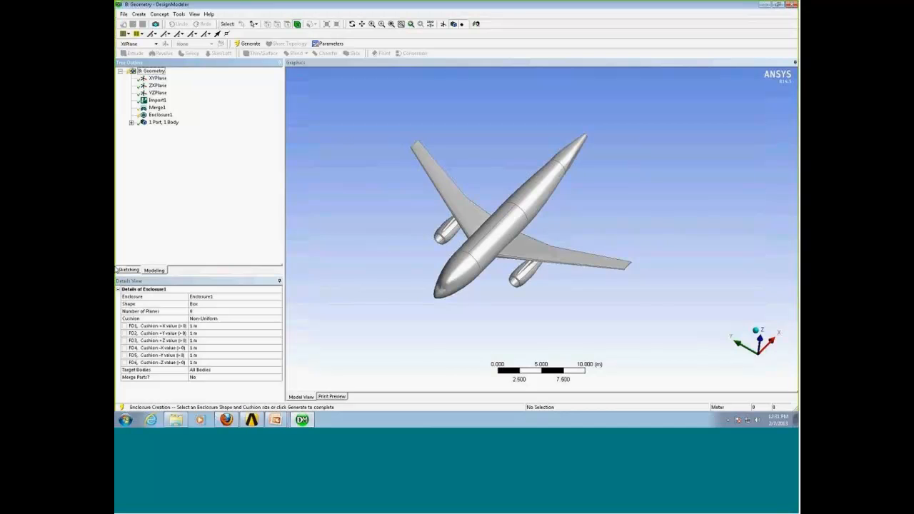
middle_drag(428, 333, 438, 312)
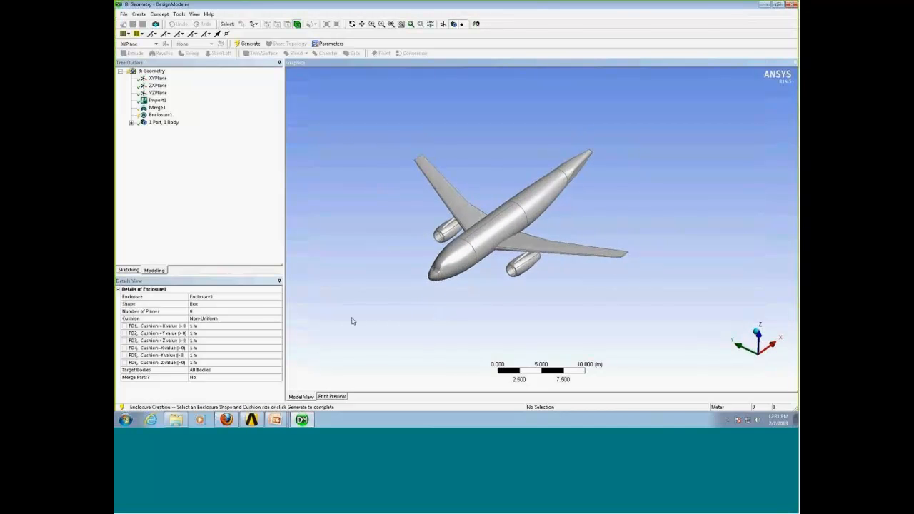
click(263, 304)
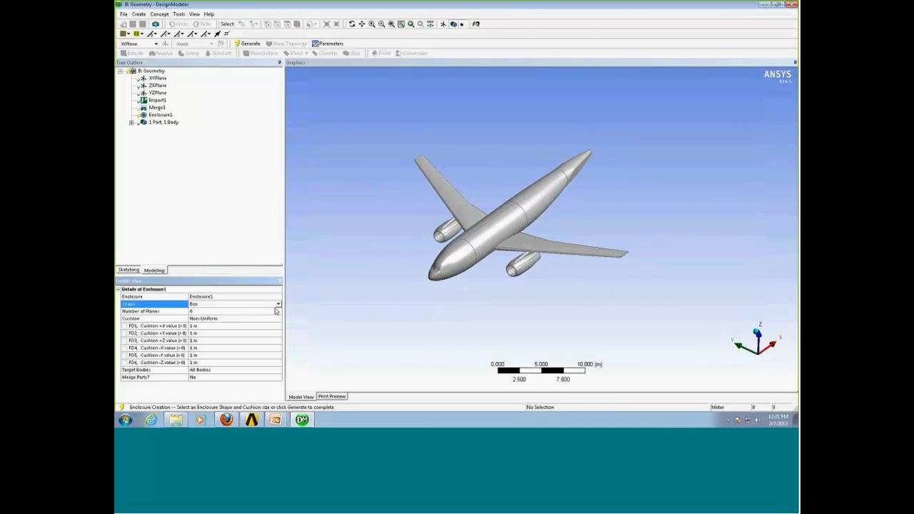
click(278, 305)
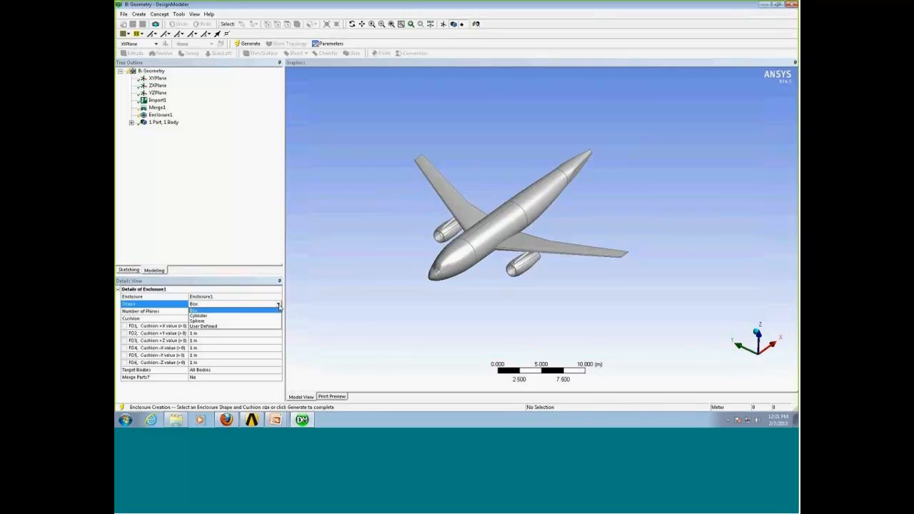
click(242, 312)
click(245, 318)
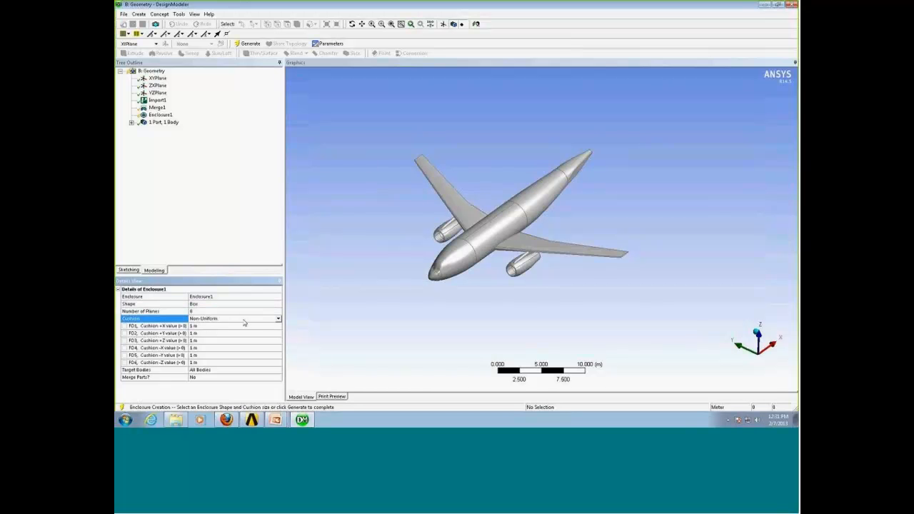
scroll(547, 303, down, 4)
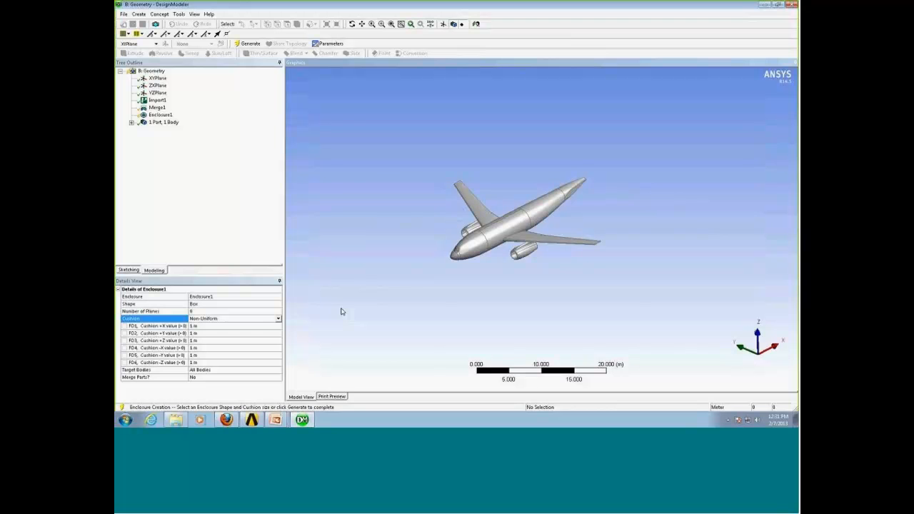
click(277, 318)
click(257, 331)
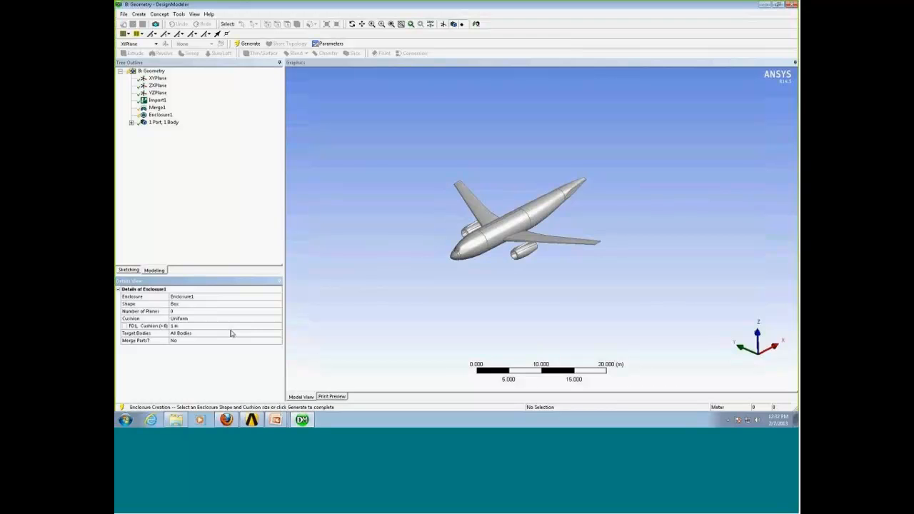
click(257, 319)
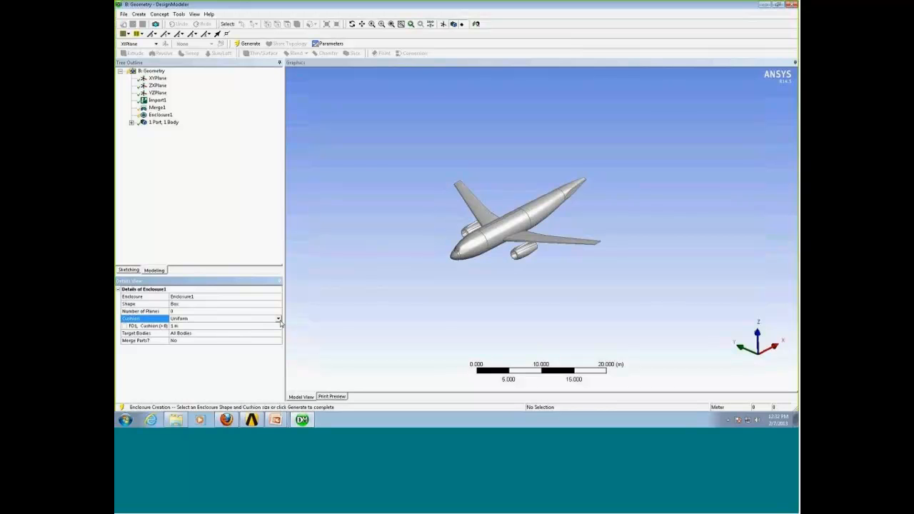
click(277, 318)
click(274, 331)
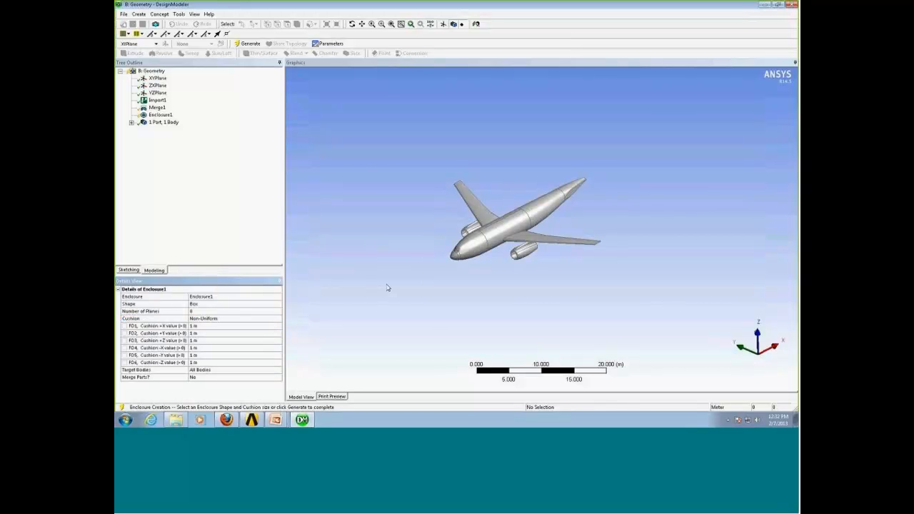
Set the enclosure's -X cushion value to 30 m.
mouse_move(430, 283)
middle_down()
mouse_move(431, 271)
mouse_move(401, 283)
mouse_move(438, 283)
mouse_move(418, 292)
mouse_move(426, 284)
mouse_move(407, 278)
mouse_move(416, 288)
middle_up()
middle_drag(430, 287, 433, 284)
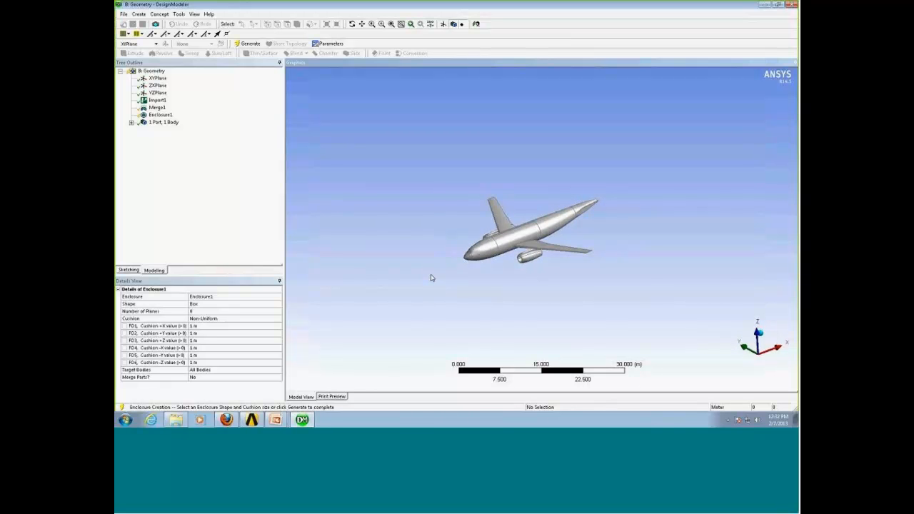
click(205, 347)
text(30)
key(Return)
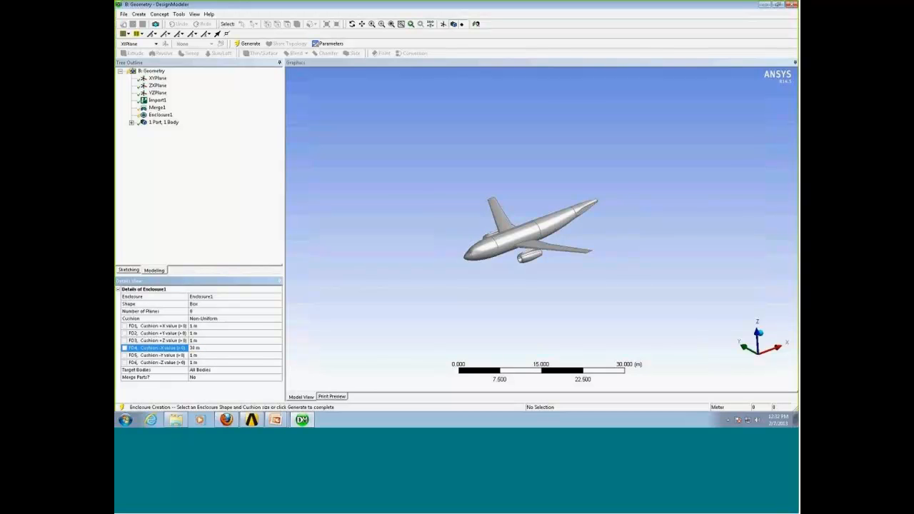
Set the enclosure's +X cushion value to 120 m.
click(206, 326)
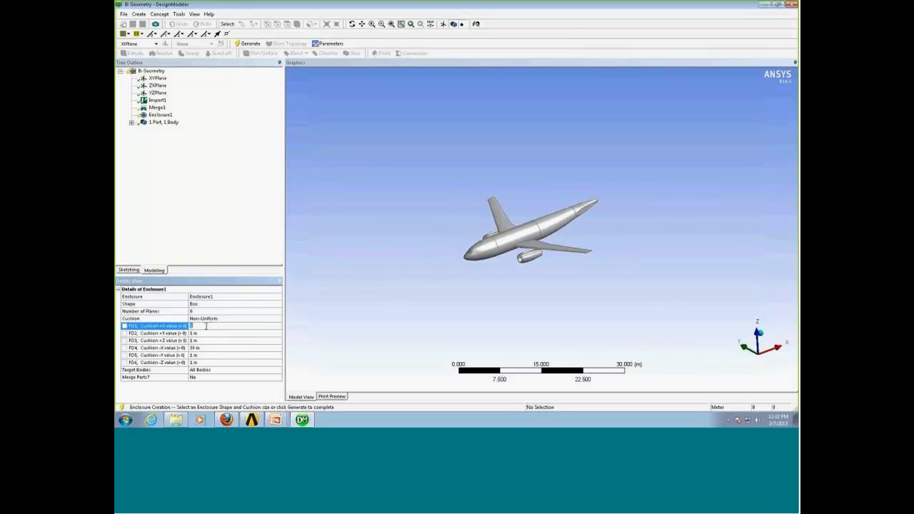
text(120)
key(Return)
middle_drag(447, 310, 522, 299)
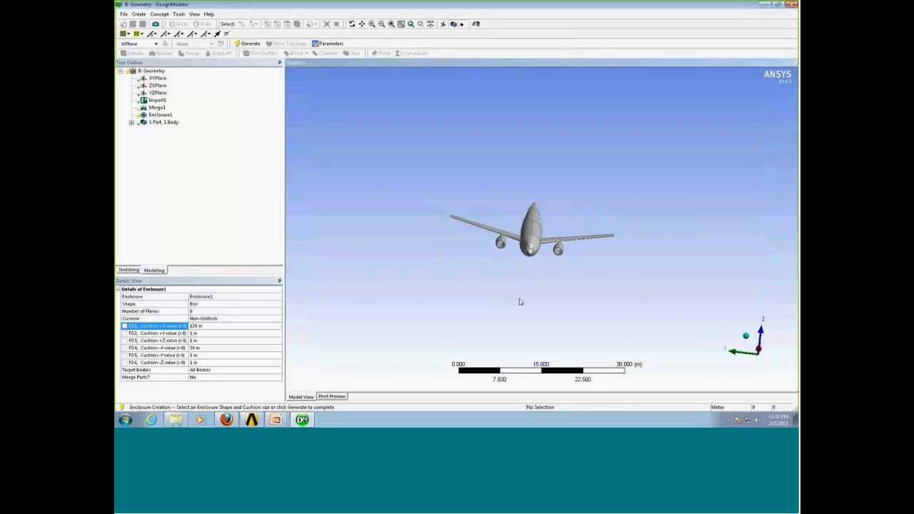
Set the enclosure's +Y, -Y, +Z and -Z cushion values to 30 m each.
click(203, 337)
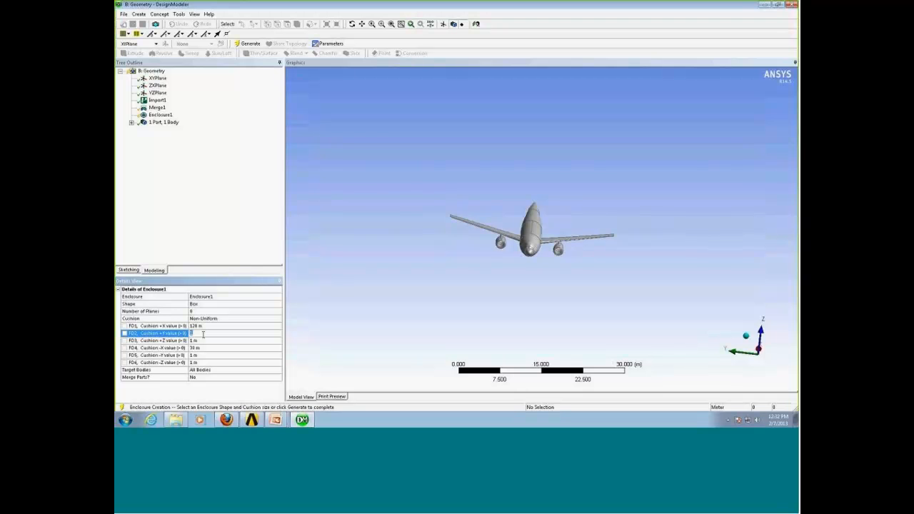
text(30)
click(205, 355)
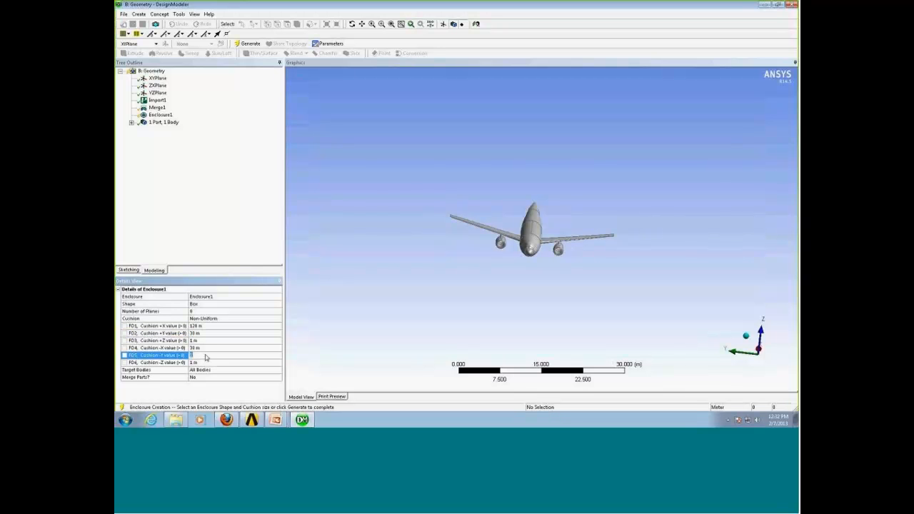
text(30)
key(Return)
click(206, 341)
text(30)
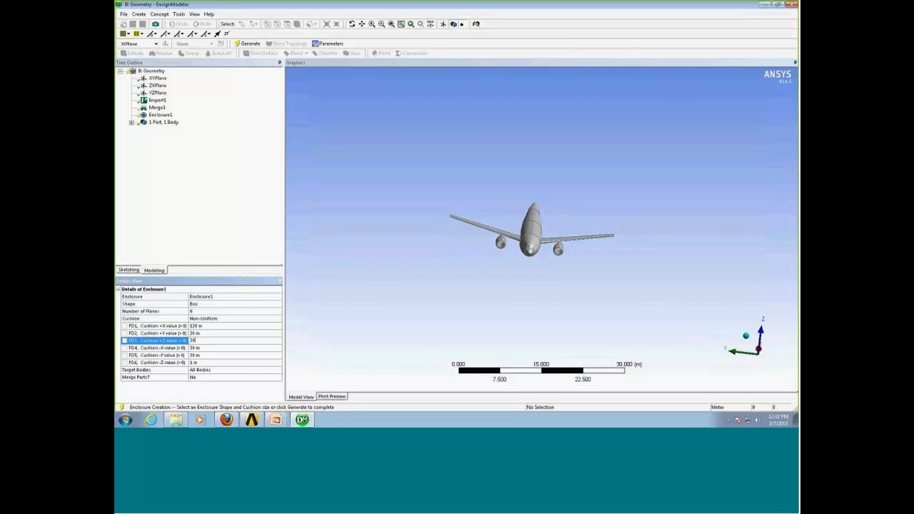
click(222, 362)
text(30)
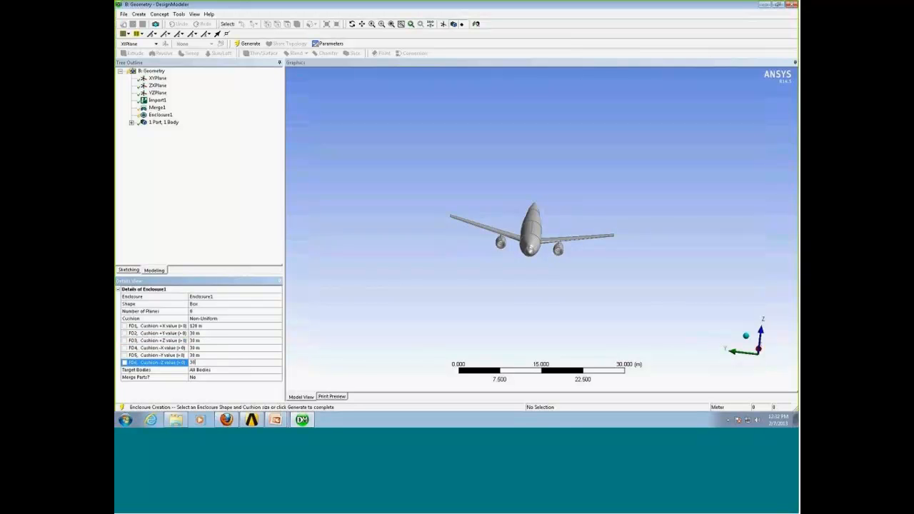
key(Return)
Generate the box enclosure around the aircraft.
middle_drag(433, 302, 389, 282)
shift+middle_drag(438, 247, 450, 302)
click(244, 46)
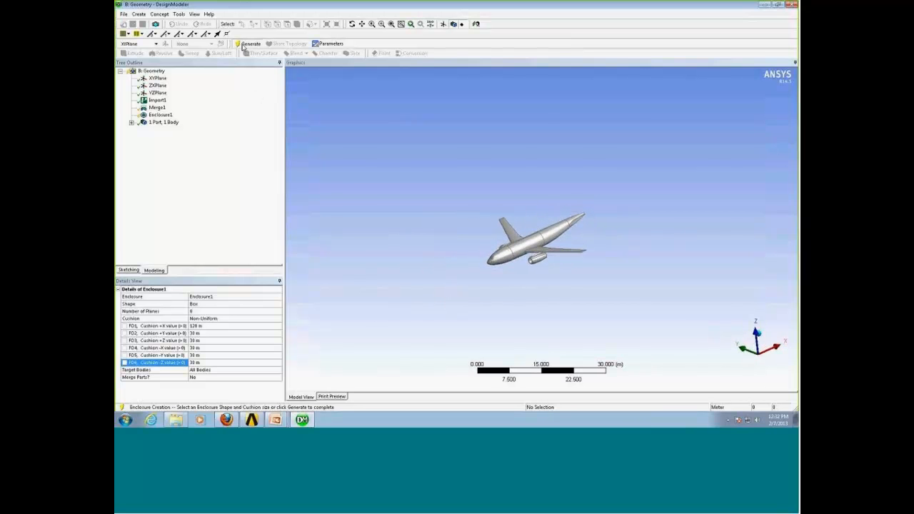
Change the display so the enclosure is shown transparent with the aircraft visible inside.
click(194, 14)
click(214, 61)
middle_drag(507, 235, 449, 227)
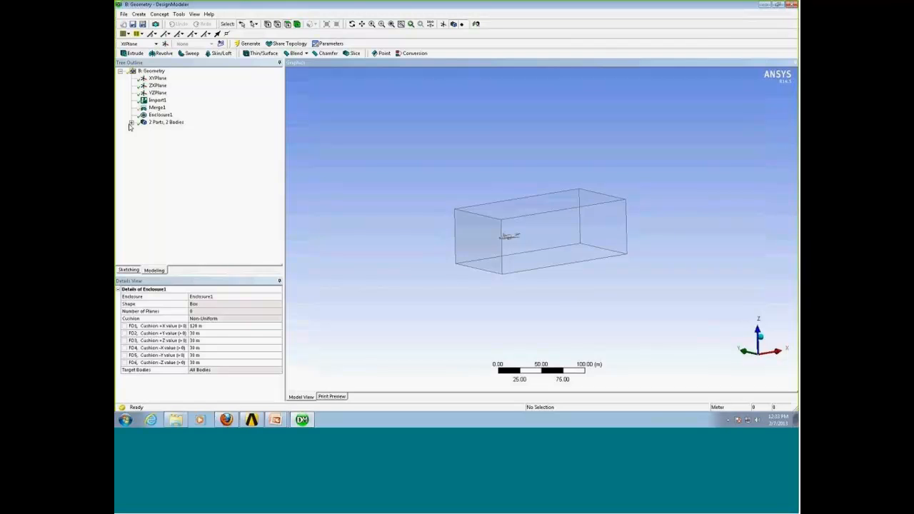
Expand the parts and bodies in the tree and orbit around the enclosure to inspect the aircraft inside.
click(132, 123)
right_click(169, 131)
click(184, 144)
middle_drag(441, 249, 429, 265)
scroll(473, 198, up, 2)
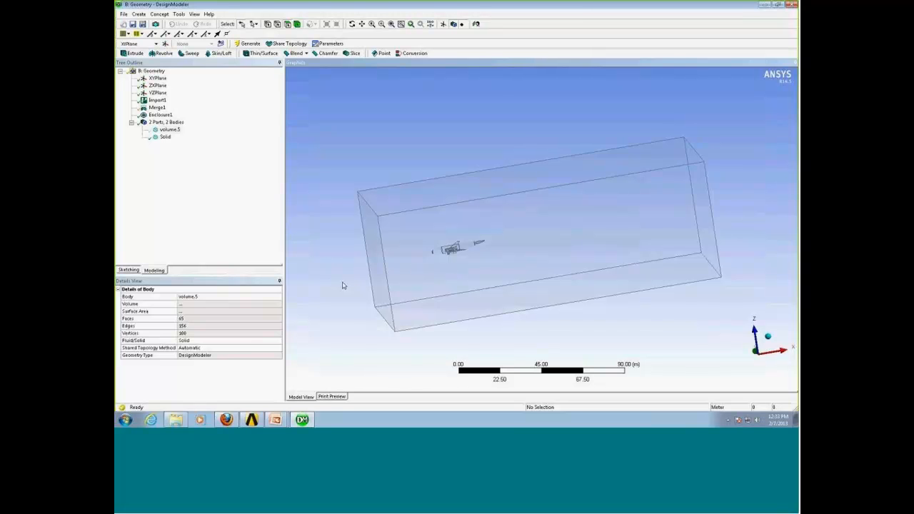
middle_drag(342, 284, 360, 286)
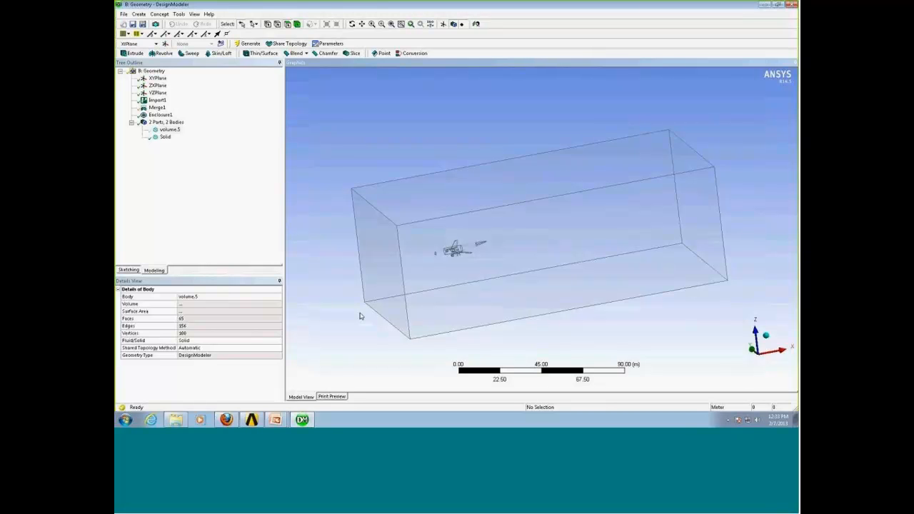
middle_drag(358, 306, 340, 297)
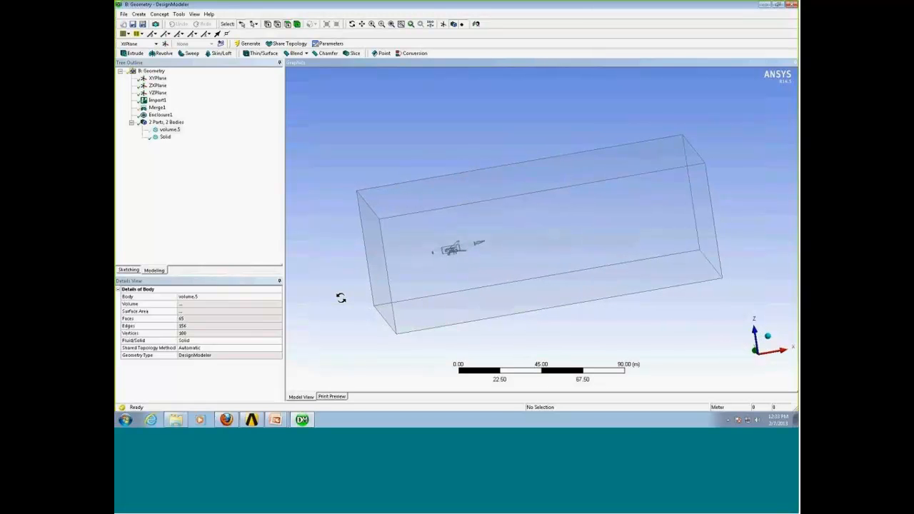